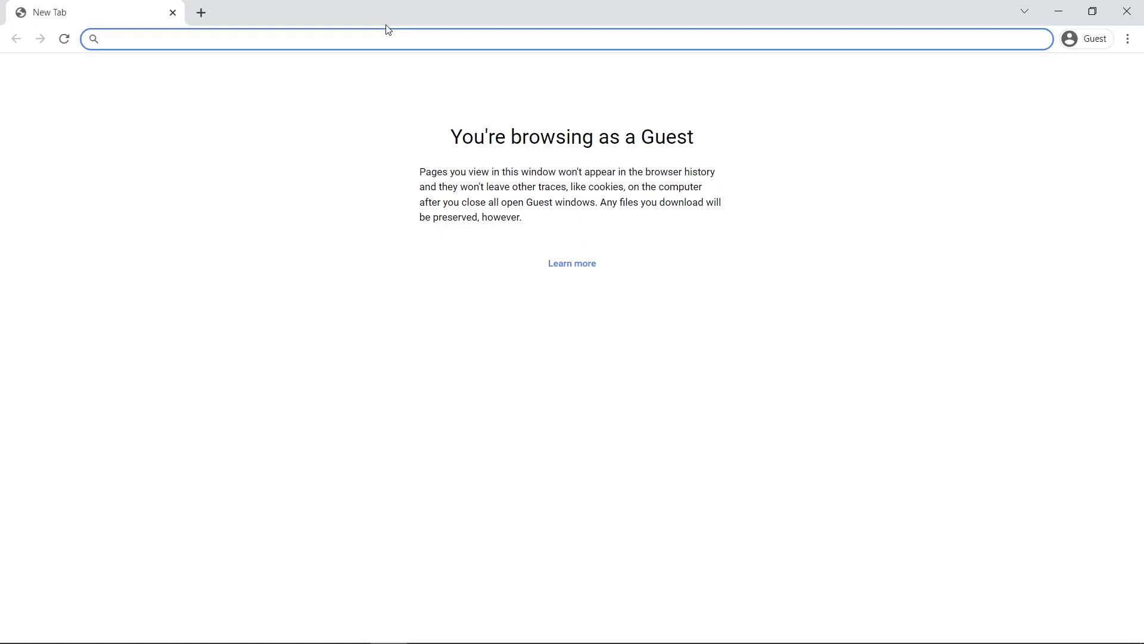
# Search Google for 'download steam'.
pyautogui.write('downl')
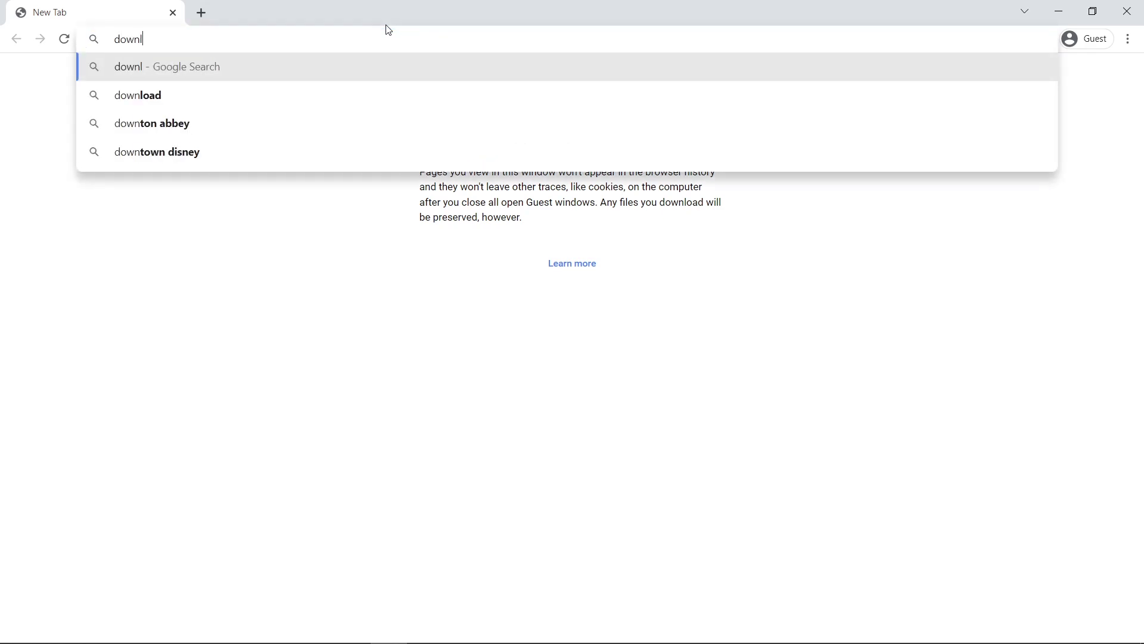
pyautogui.write('oad st')
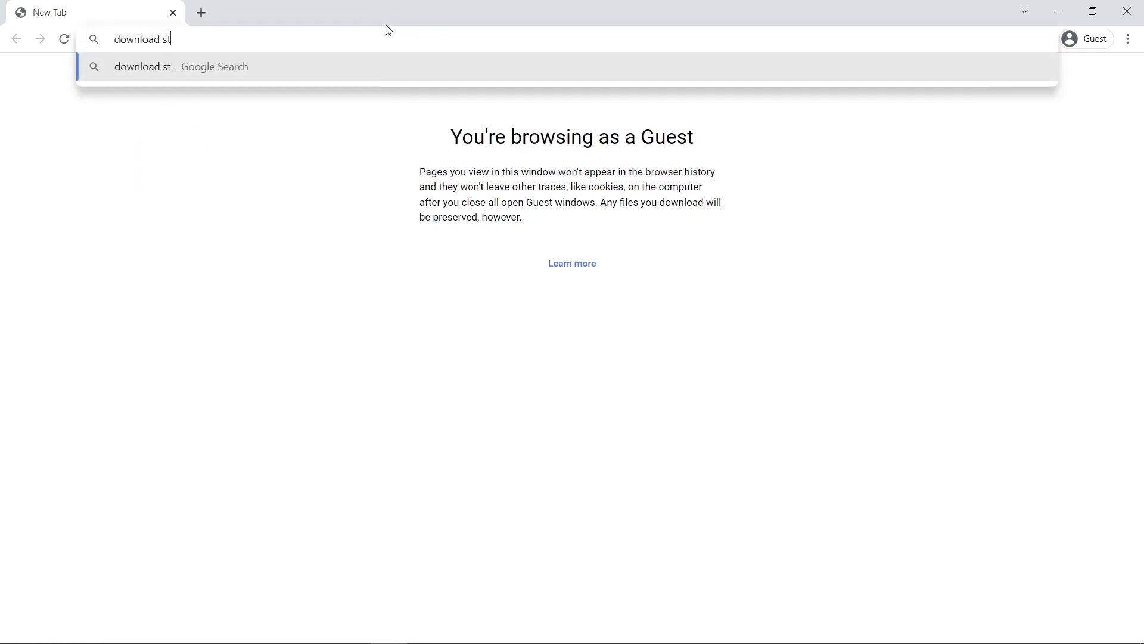
pyautogui.write('eam')
pyautogui.press('Return')
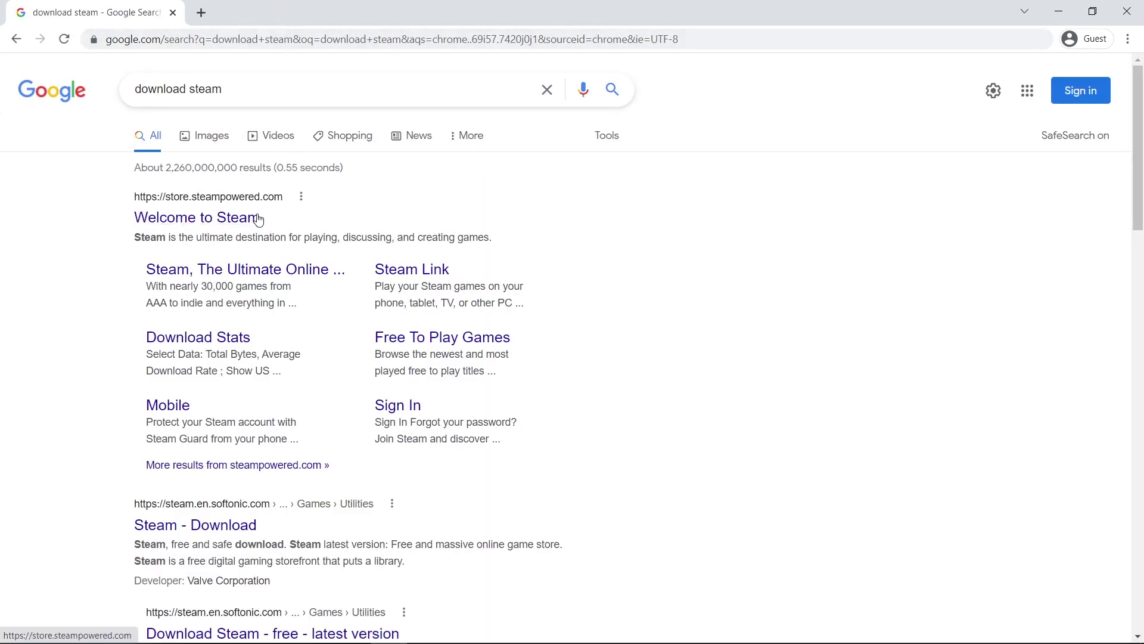
# Go to the Steam store and view the PUBG: BATTLEGROUNDS page with its Free to Play offer.
pyautogui.click(179, 227)
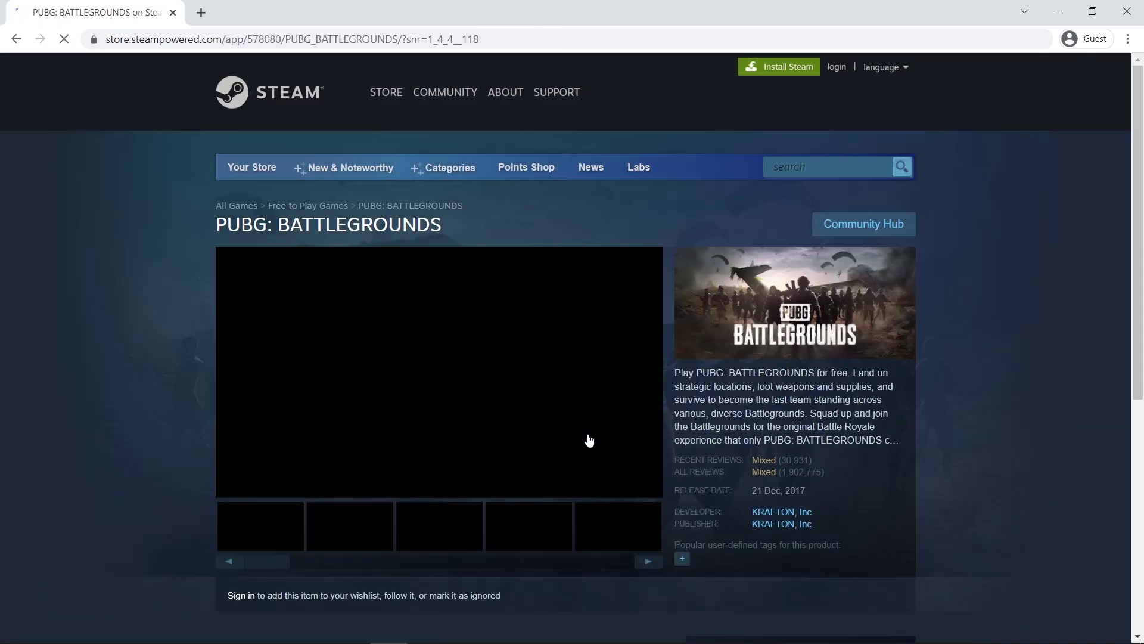
pyautogui.scroll(-2, 305, 390)
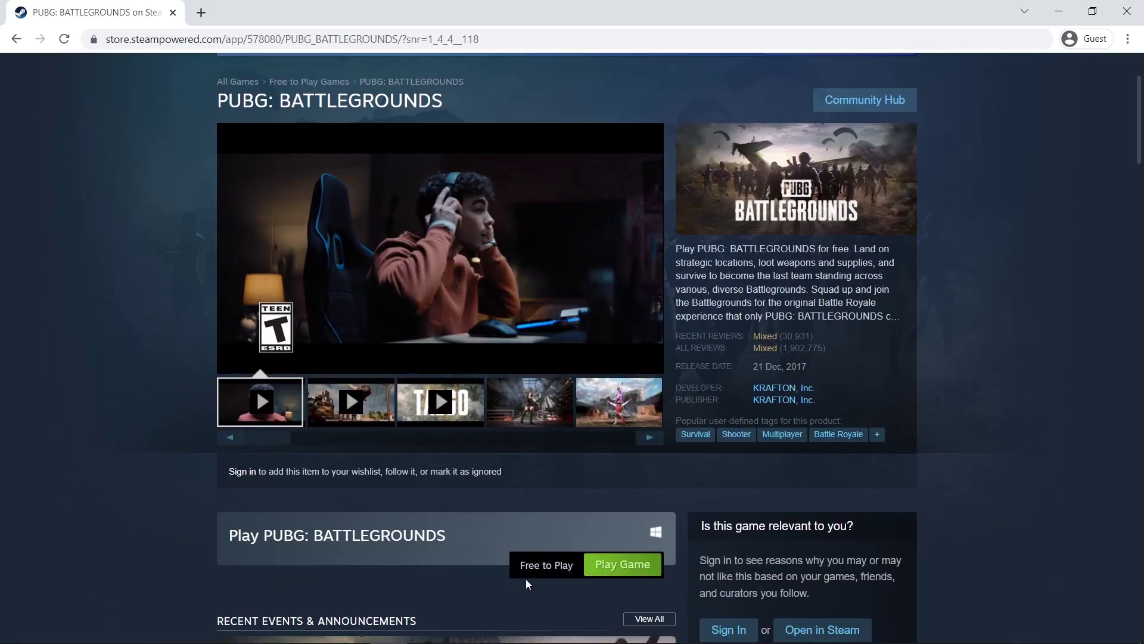
pyautogui.scroll(2, 607, 565)
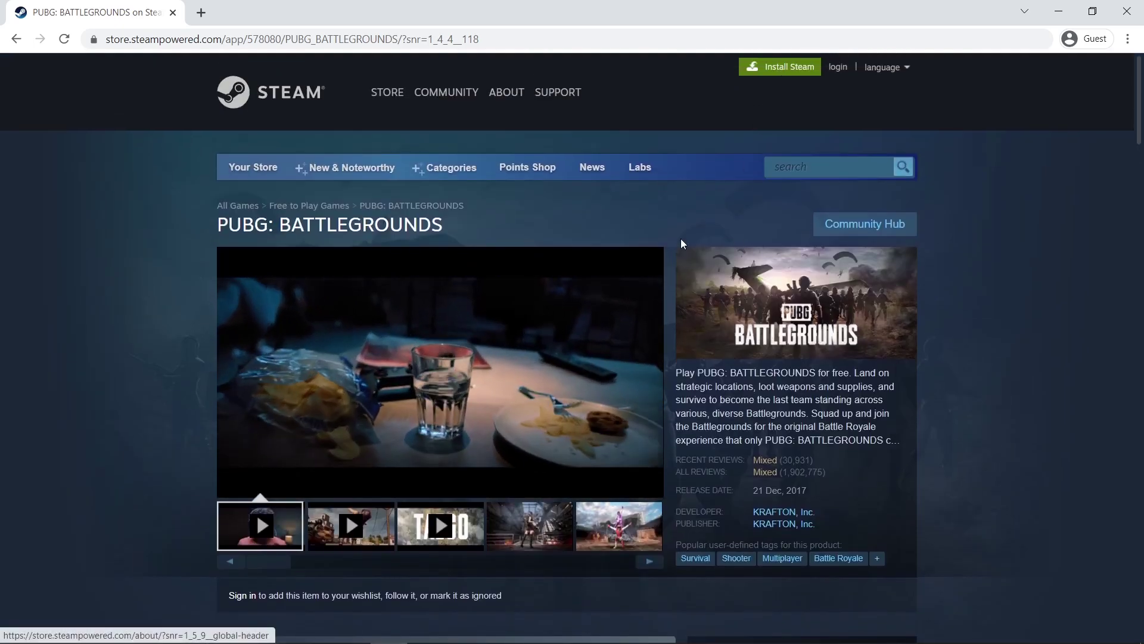
pyautogui.scroll(-2, 660, 362)
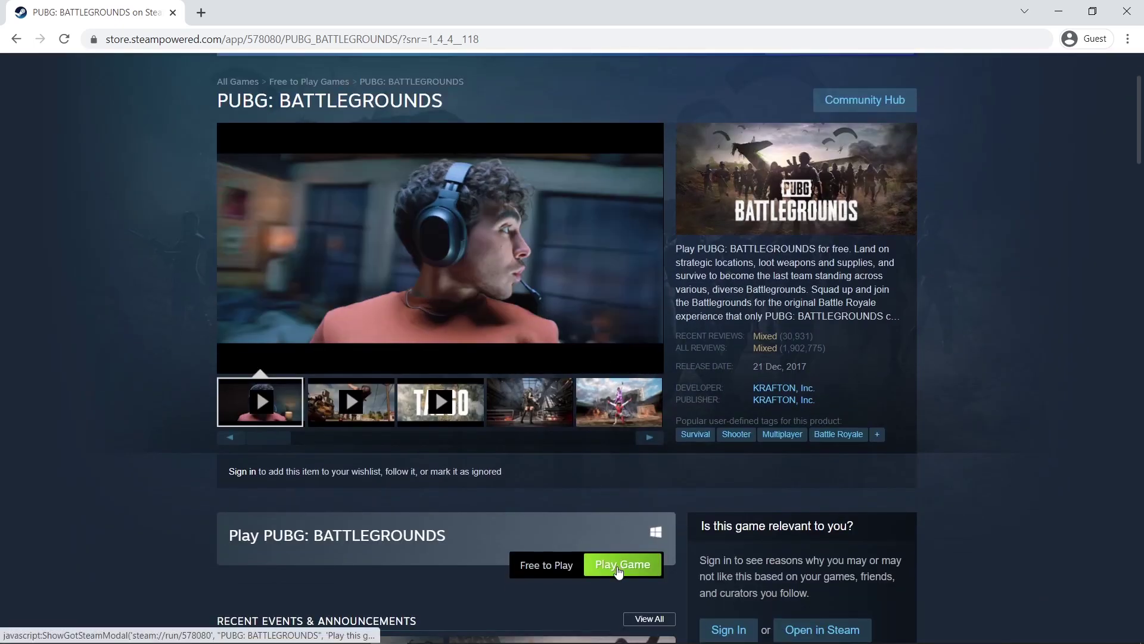
# Download SteamSetup.exe via Play Game, 'No, I need Steam' and INSTALL STEAM.
pyautogui.click(617, 566)
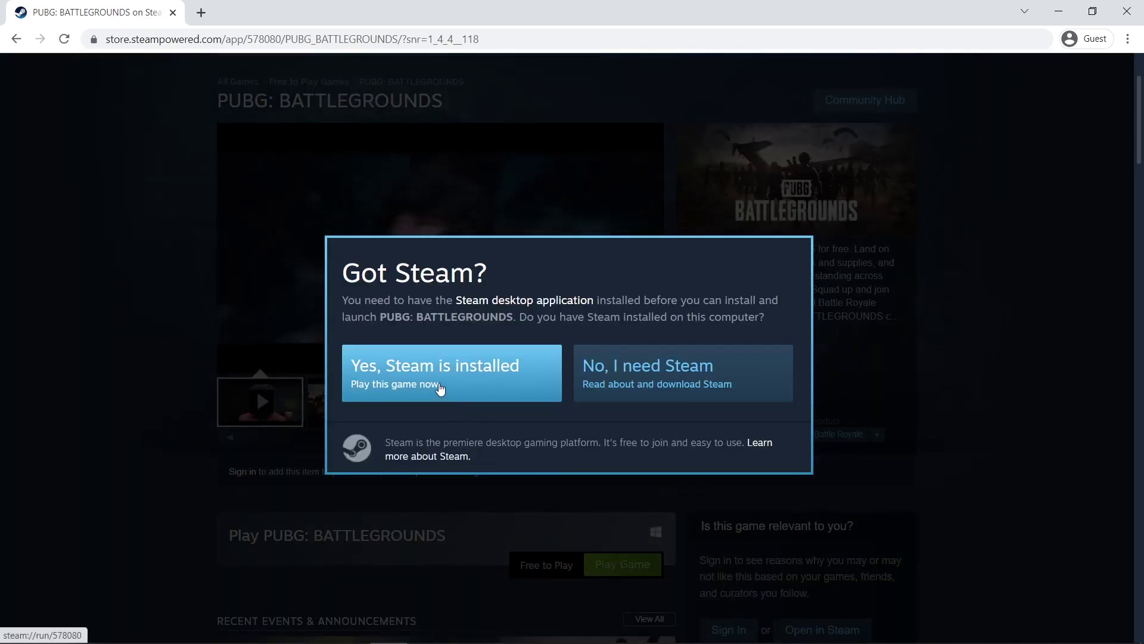
pyautogui.click(623, 385)
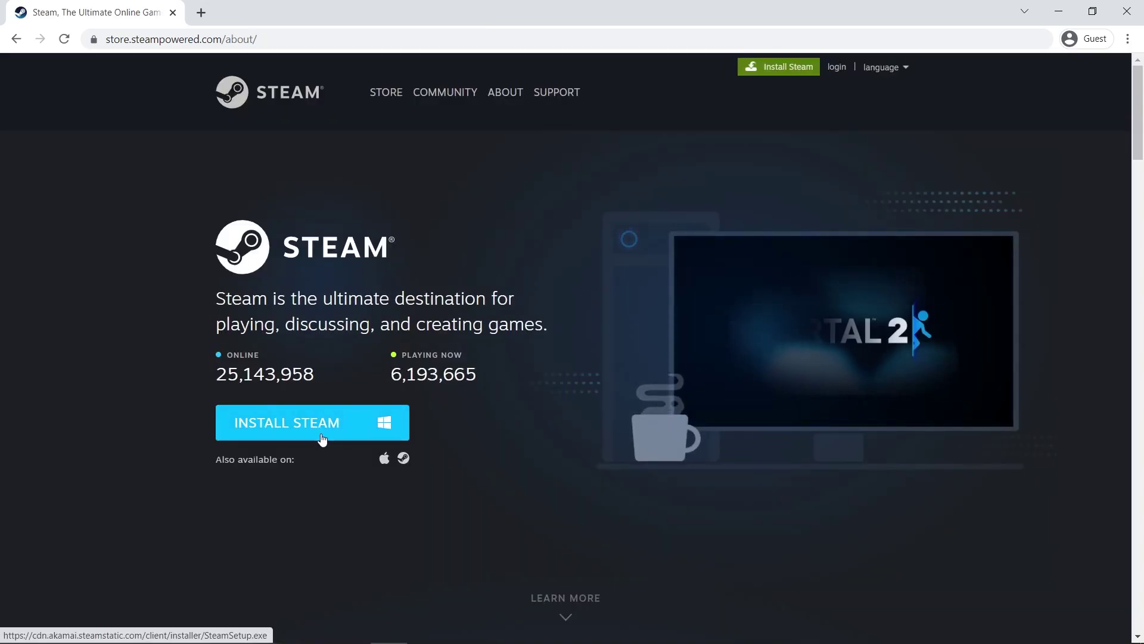
pyautogui.click(322, 439)
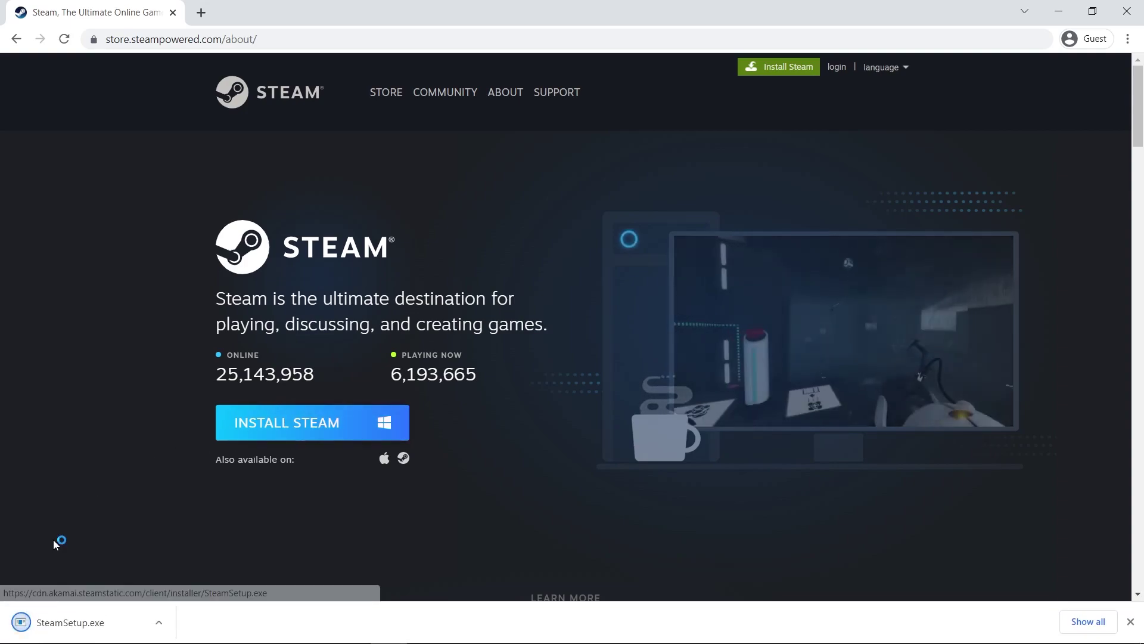
# Run SteamSetup.exe and install Steam in English to C:\Program Files (x86)\Steam.
pyautogui.click(66, 626)
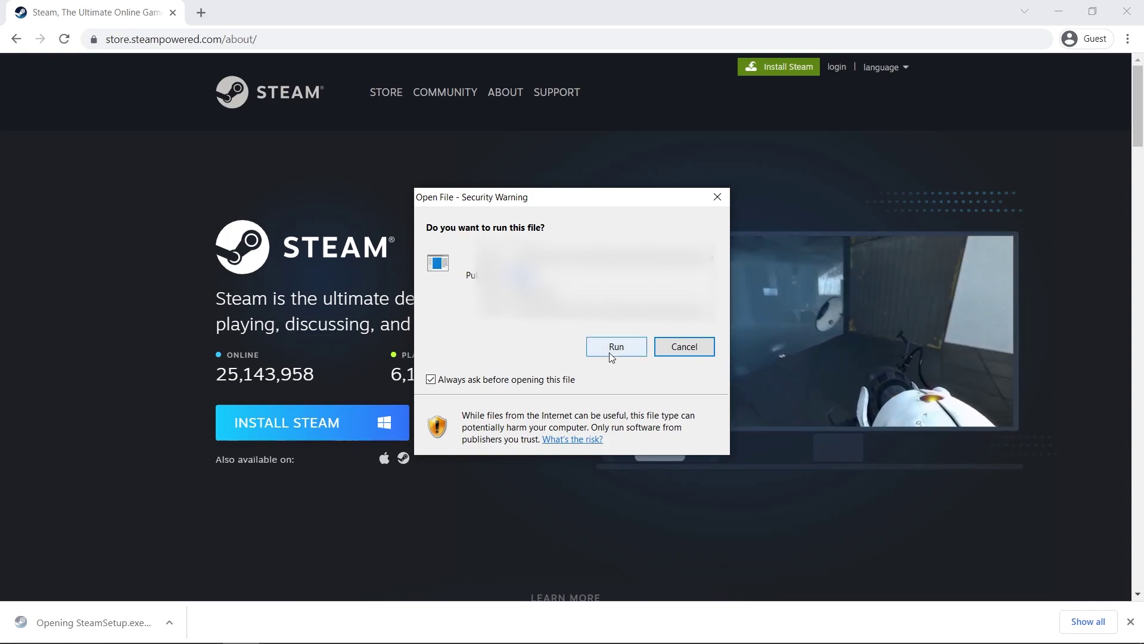
pyautogui.click(609, 352)
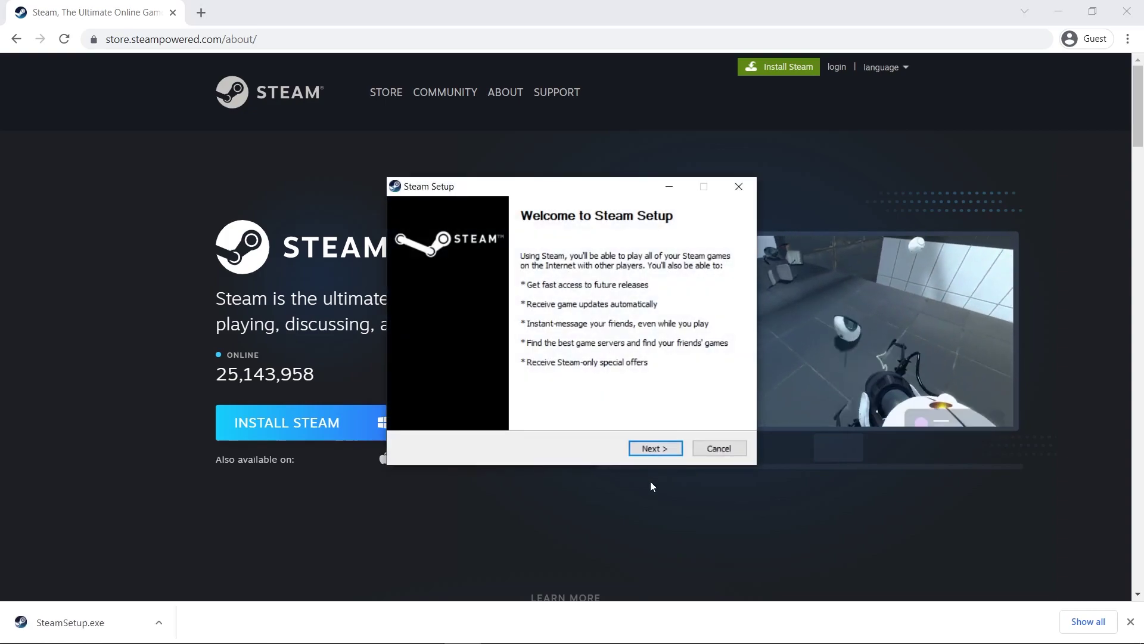
pyautogui.click(645, 453)
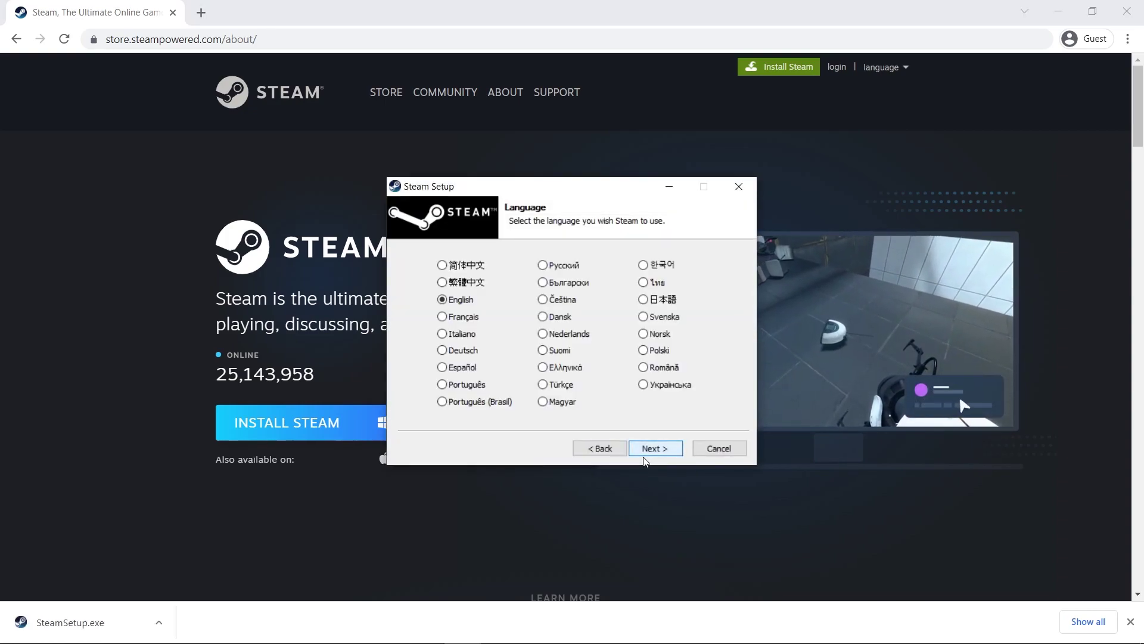
pyautogui.click(643, 458)
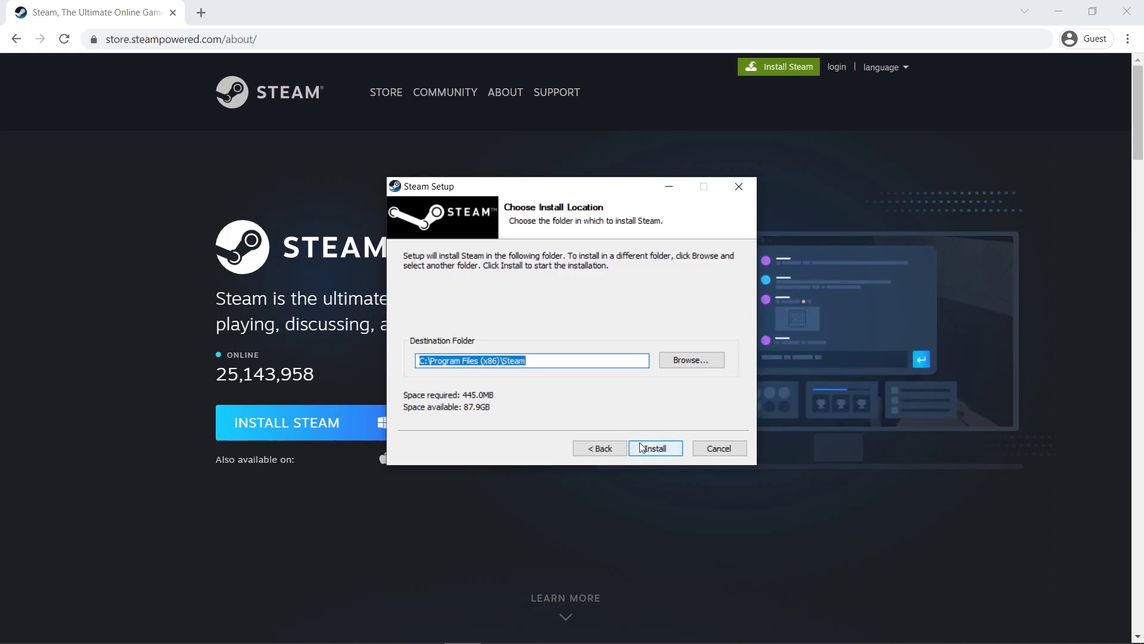
pyautogui.click(641, 447)
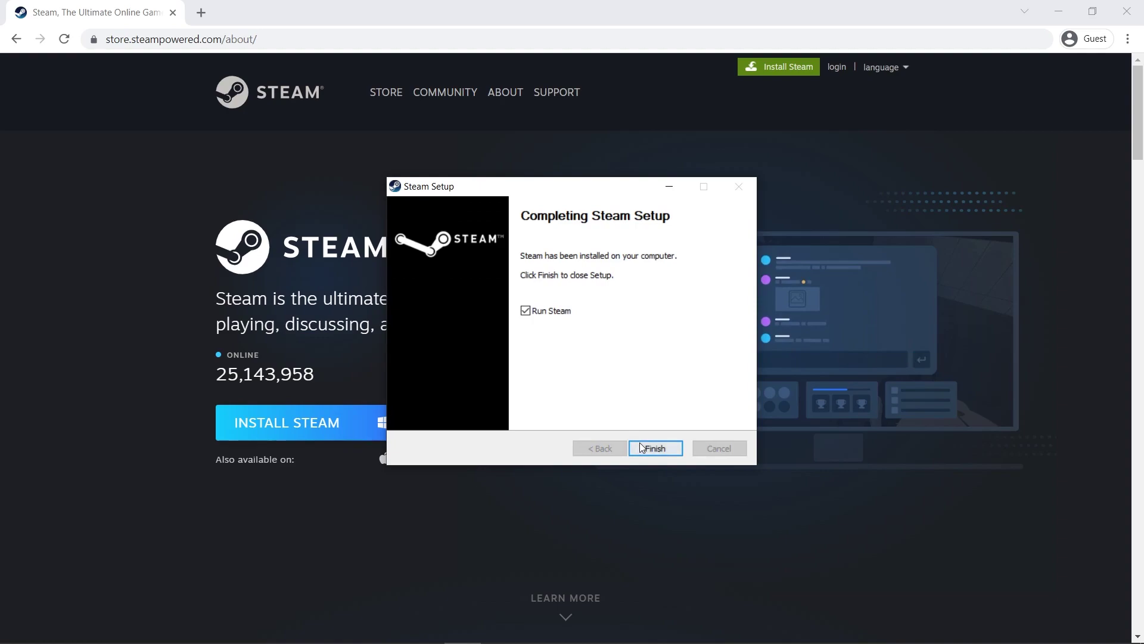
# Finish setup with Run Steam ticked so Steam launches to its login window.
pyautogui.click(648, 448)
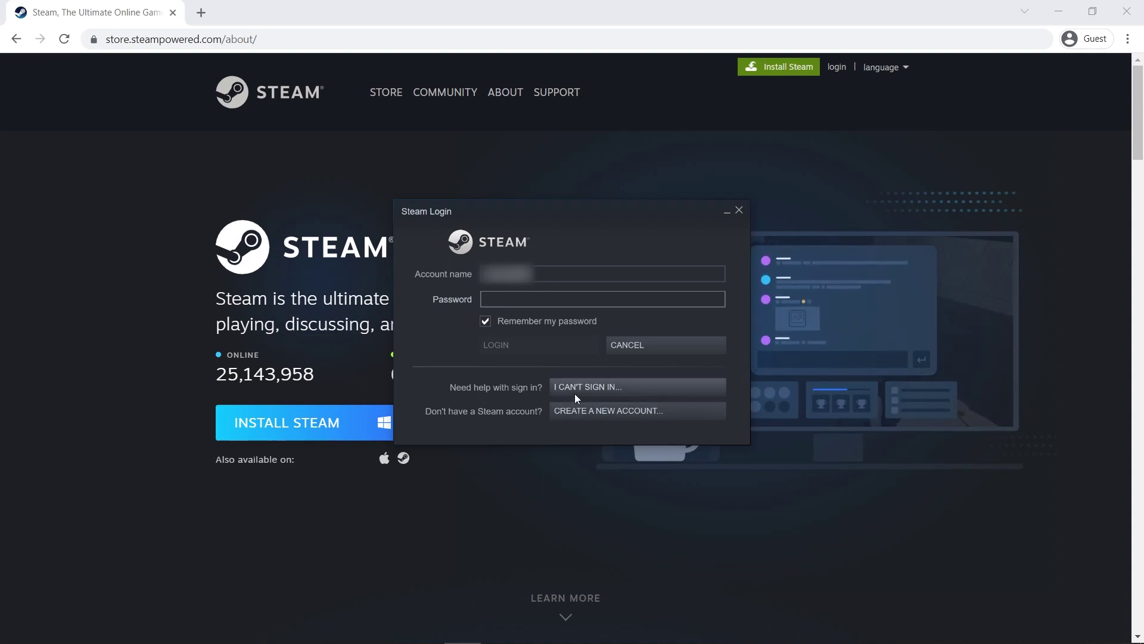
# Fill in and confirm the e-mail, tick reCAPTCHA and the terms, and submit the new-account form.
pyautogui.click(612, 413)
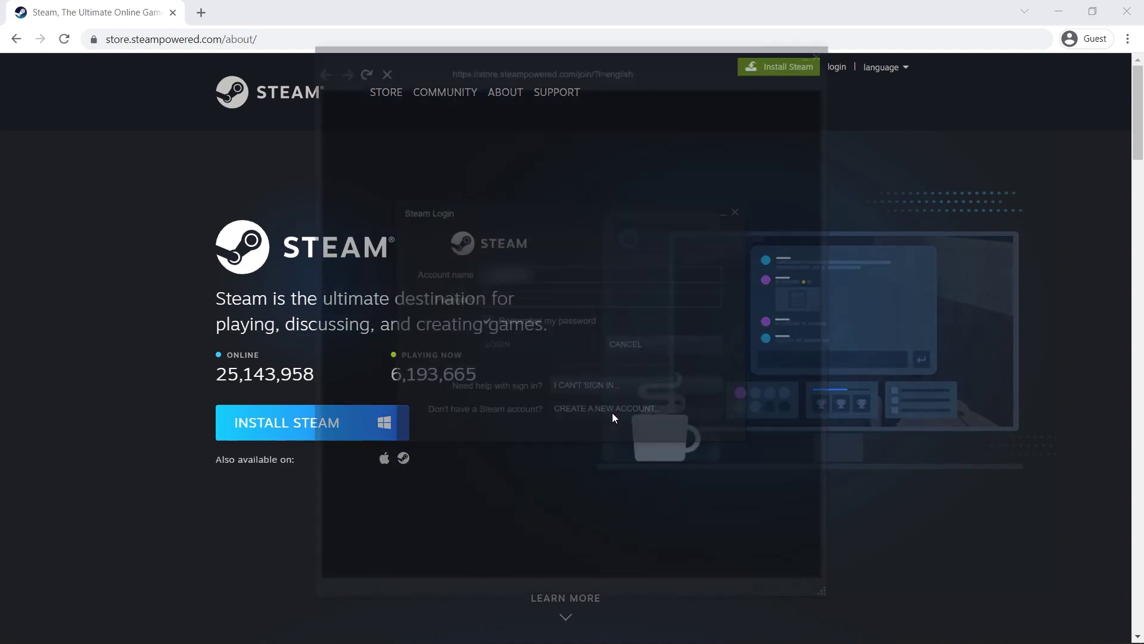
pyautogui.write('ail.com')
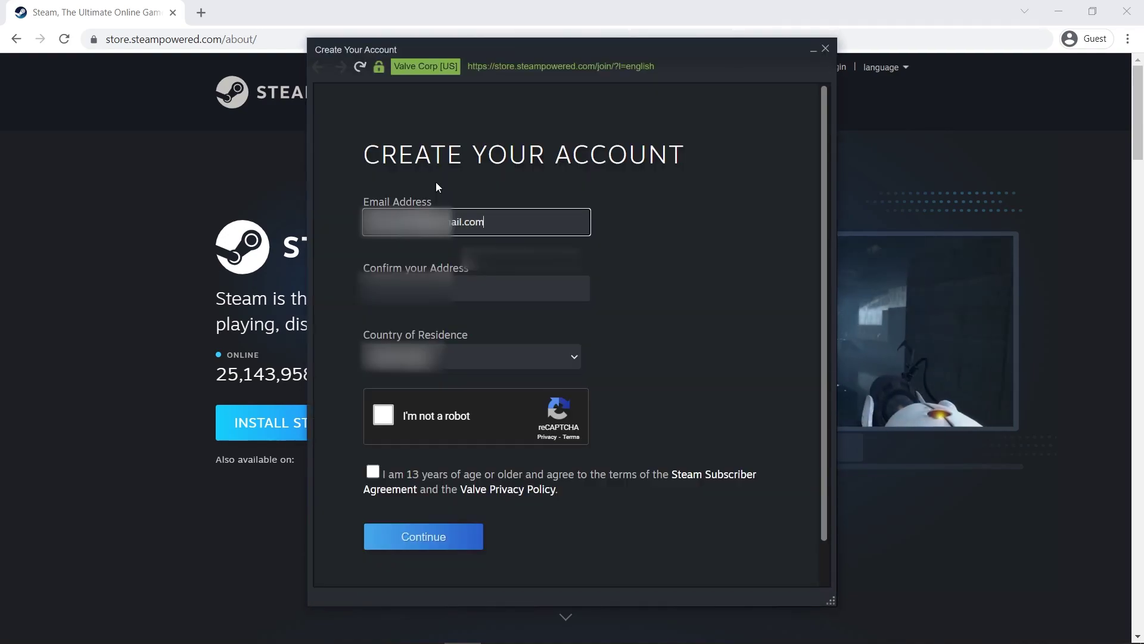
pyautogui.press('Tab')
pyautogui.write('xxxxxxxxxx')
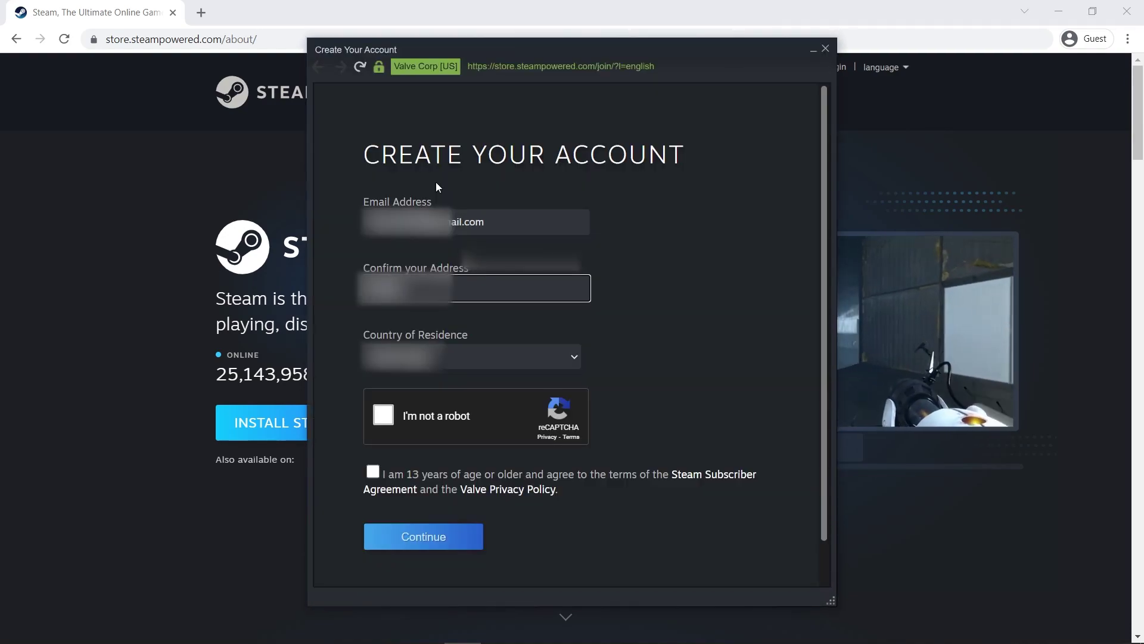
pyautogui.write('ail.com')
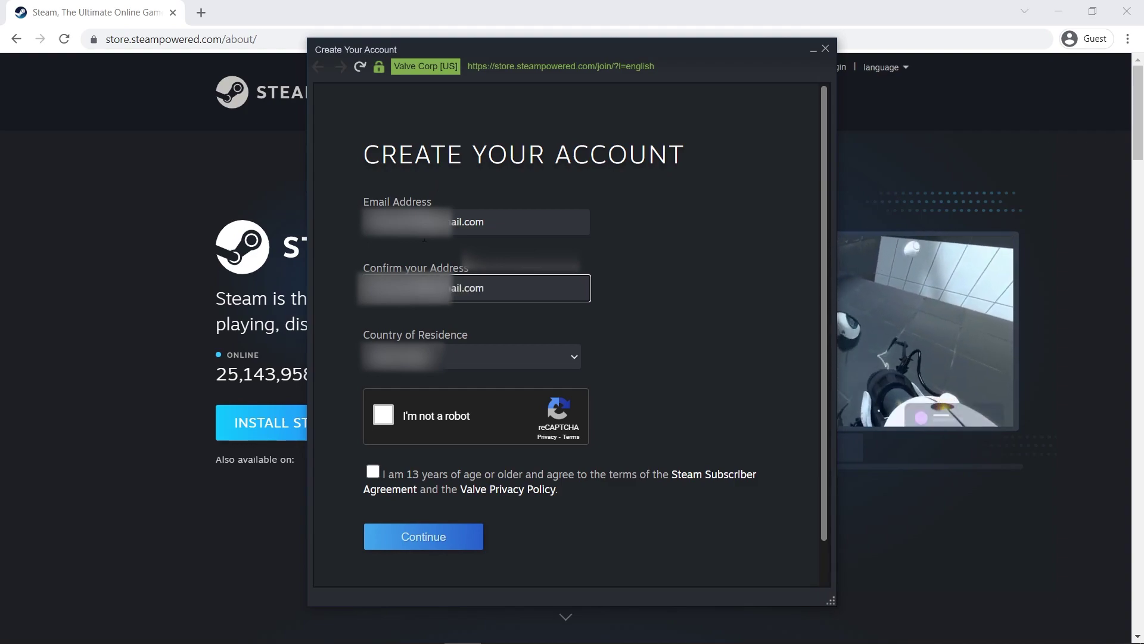
pyautogui.click(369, 415)
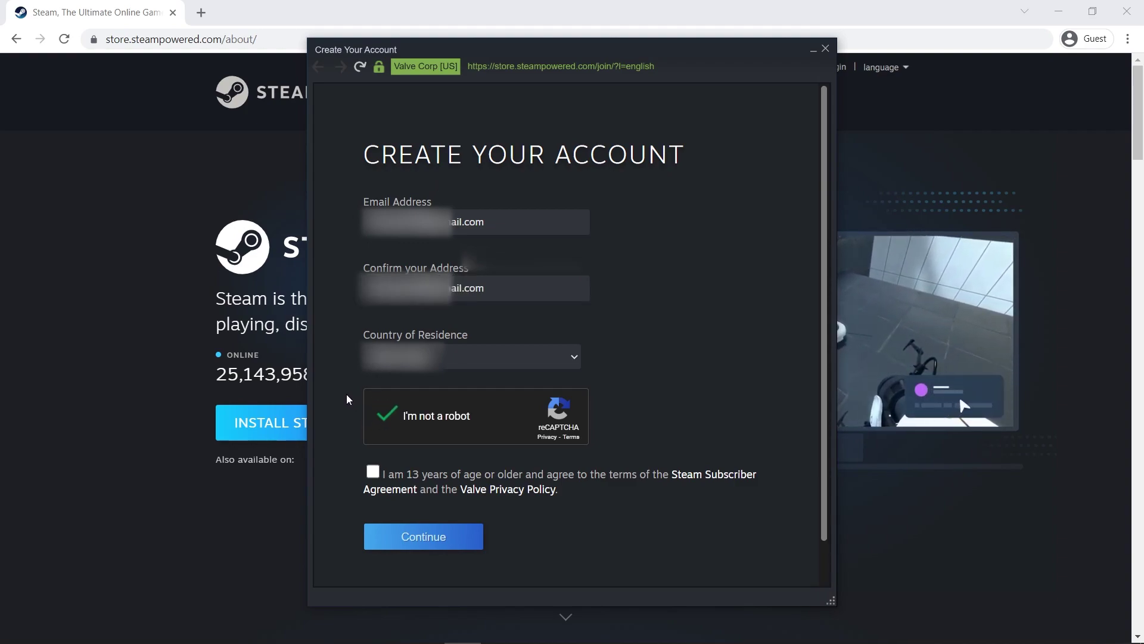
pyautogui.click(373, 471)
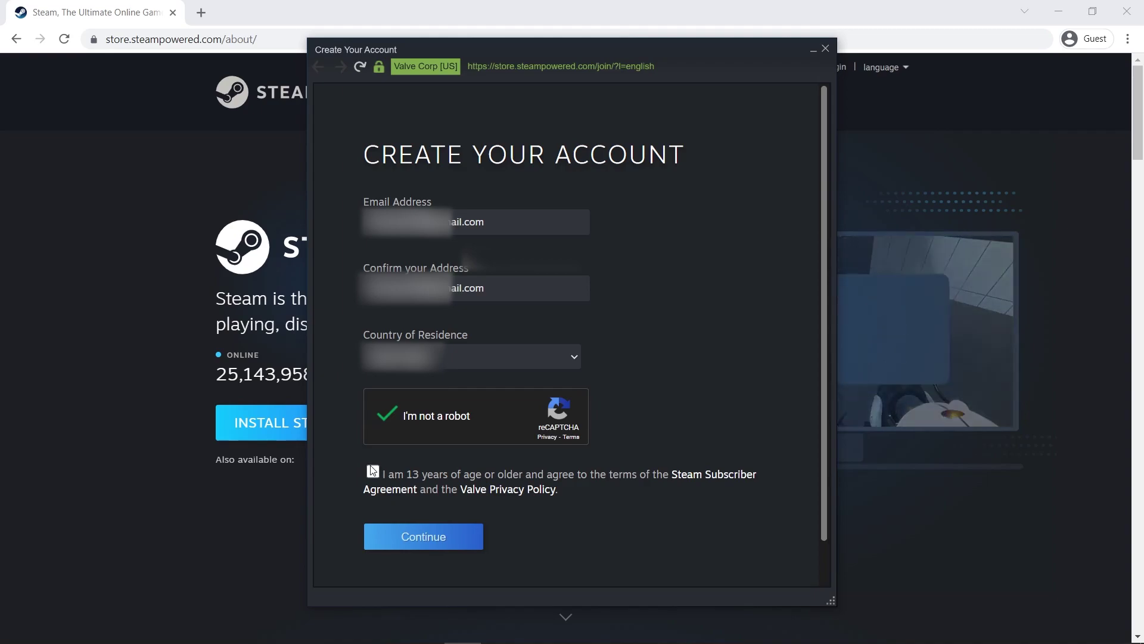
pyautogui.click(393, 533)
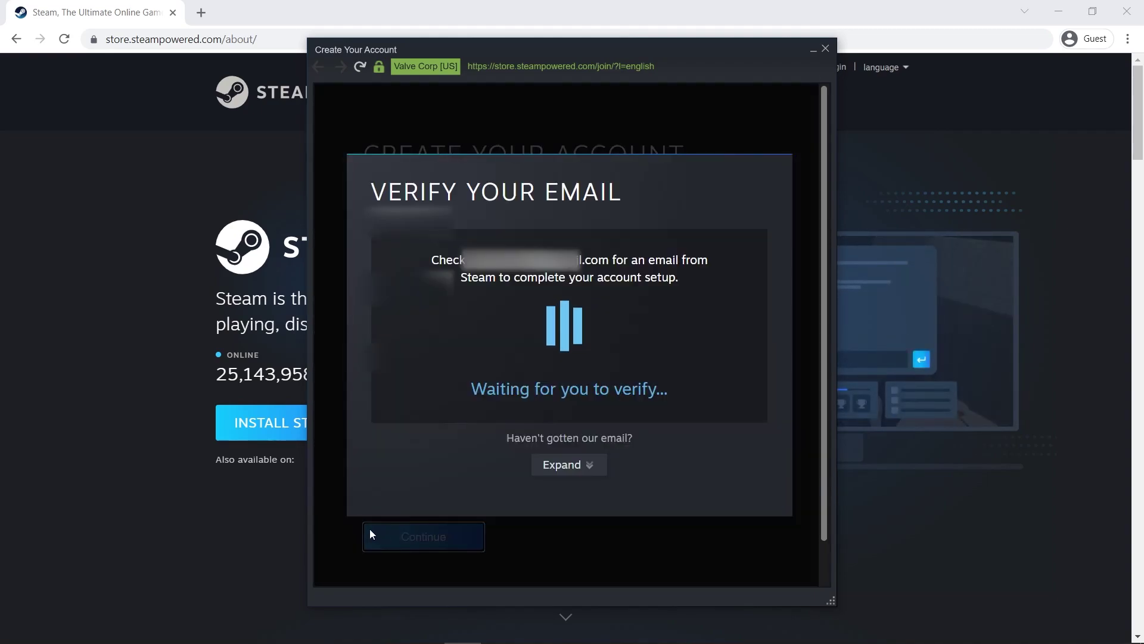
# Expand the Email In Use troubleshooting tips and scroll through them.
pyautogui.click(569, 464)
pyautogui.scroll(-1, 596, 465)
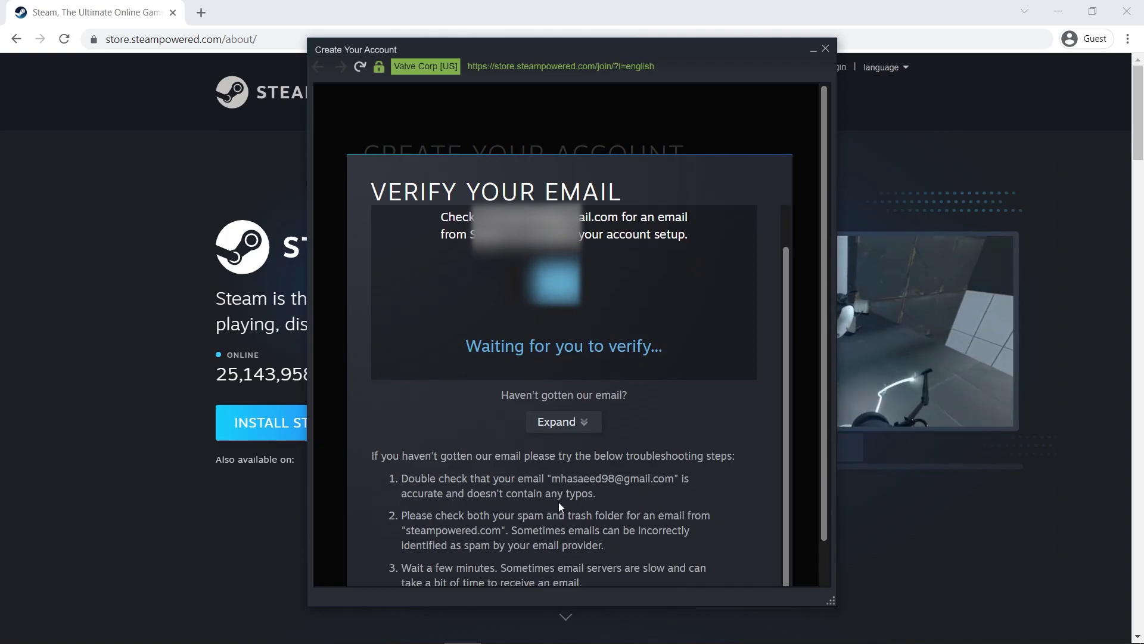
pyautogui.scroll(1, 559, 502)
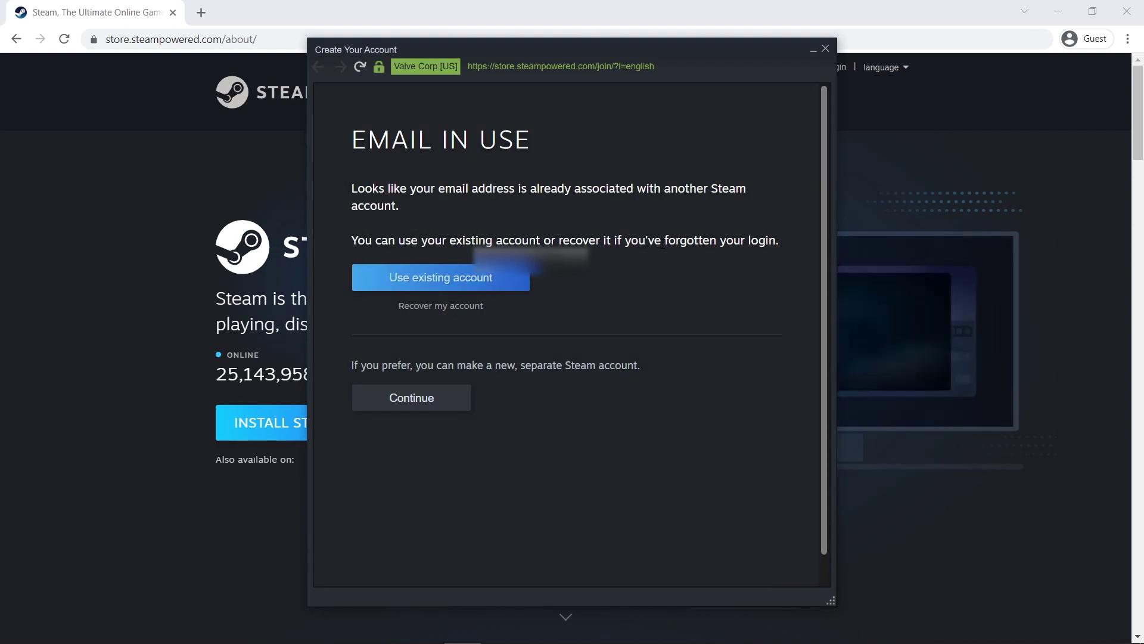
# Switch back to signing in with the existing Steam account.
pyautogui.click(438, 280)
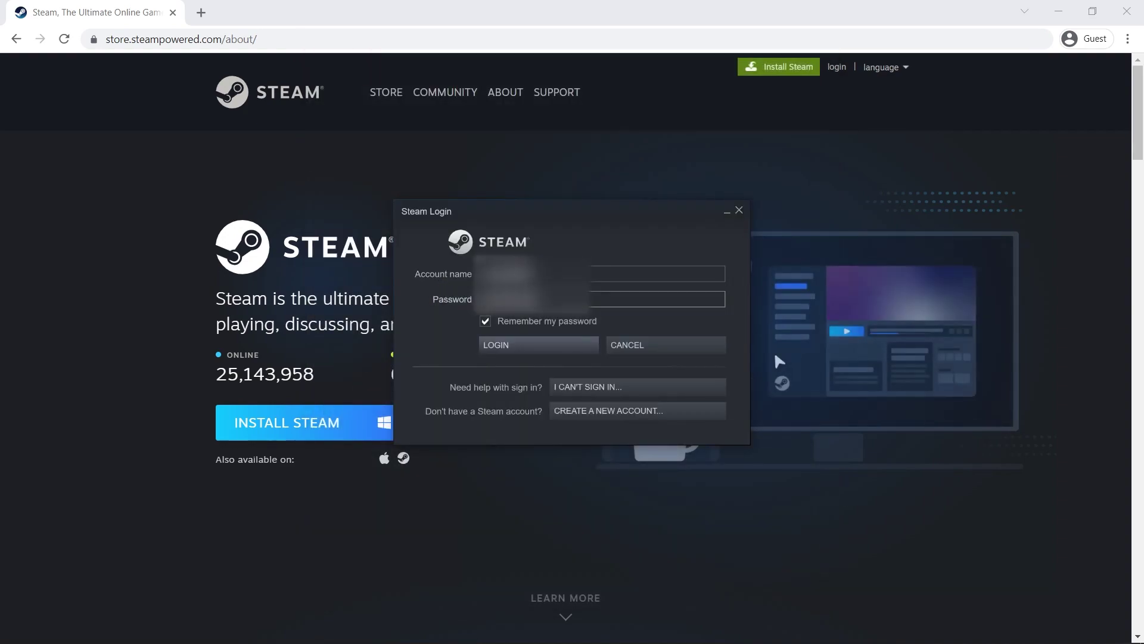
# Log in and authorize this computer by entering the emailed Steam Guard access code.
pyautogui.click(502, 348)
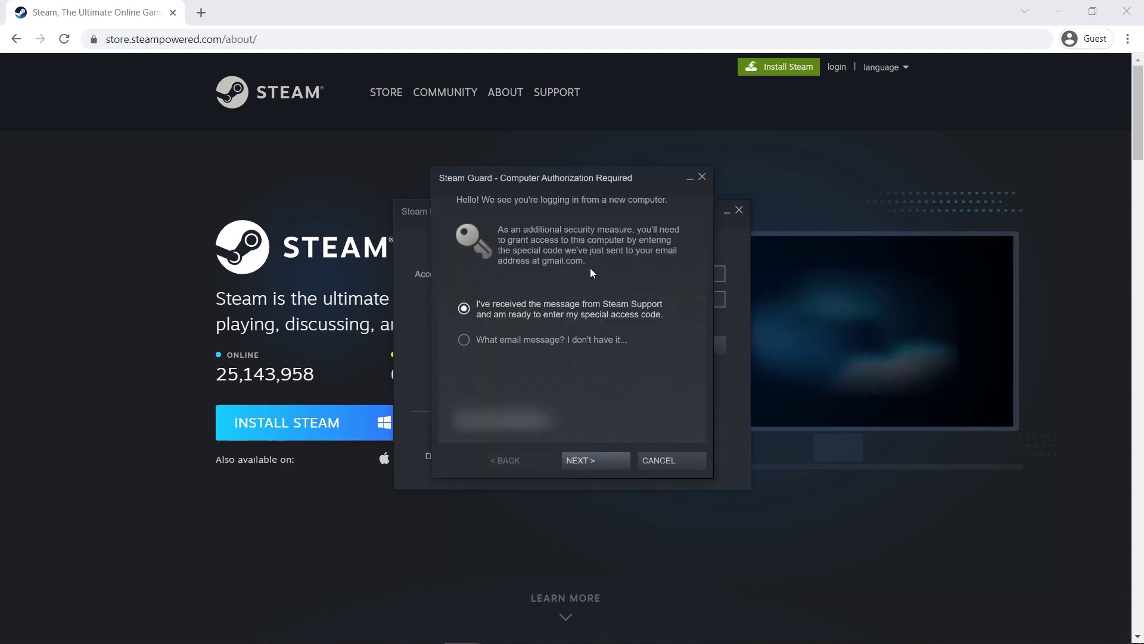
pyautogui.click(582, 458)
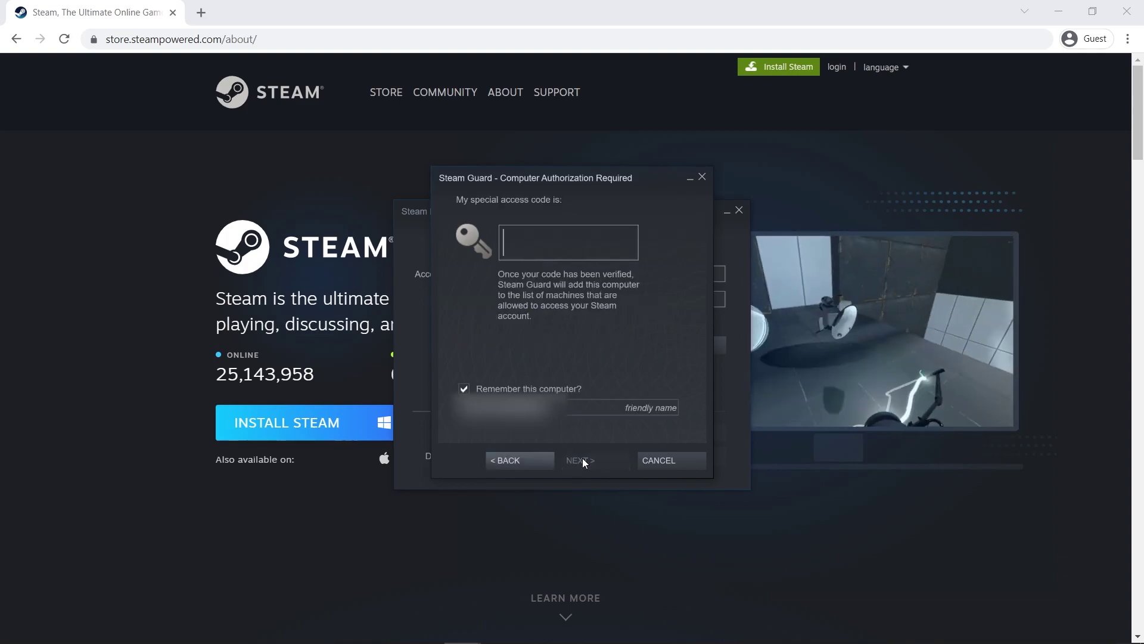
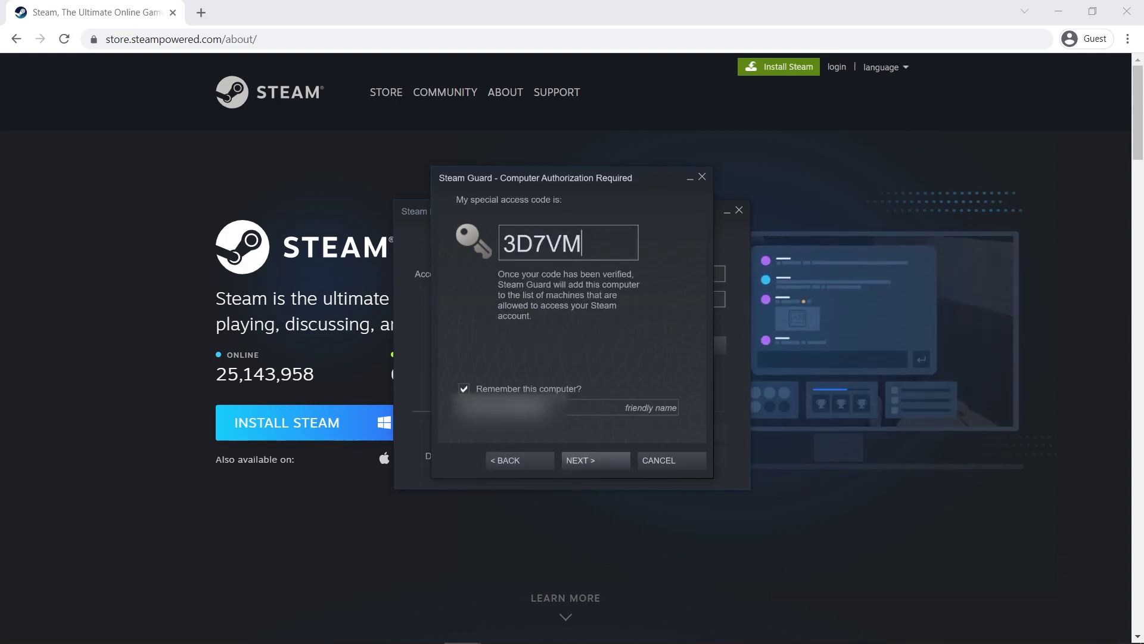
pyautogui.click(581, 458)
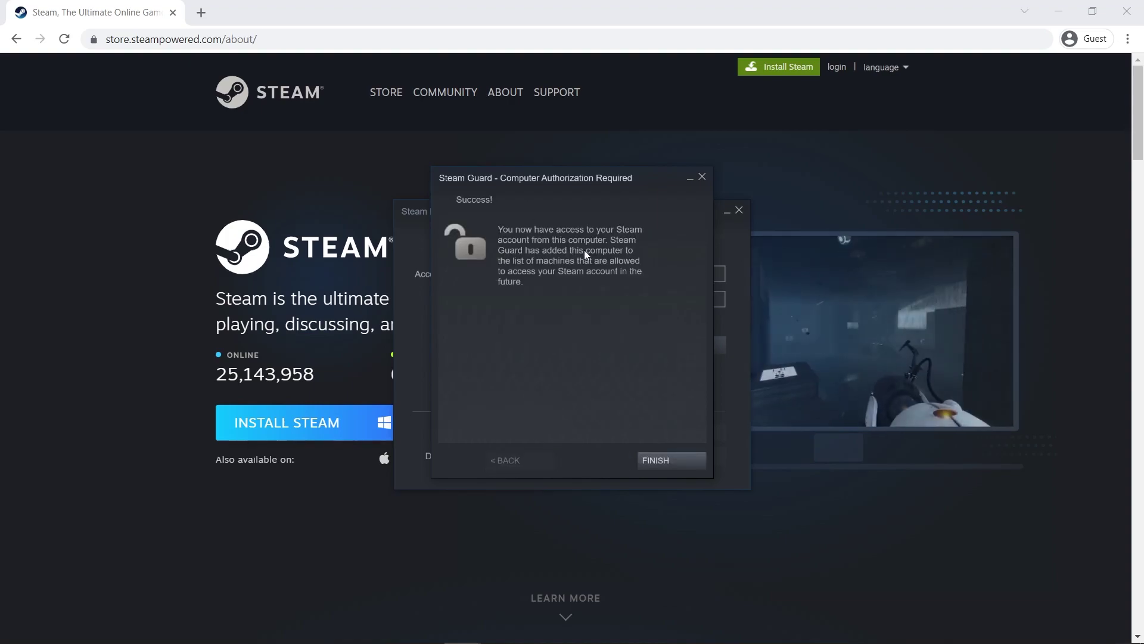
pyautogui.click(656, 460)
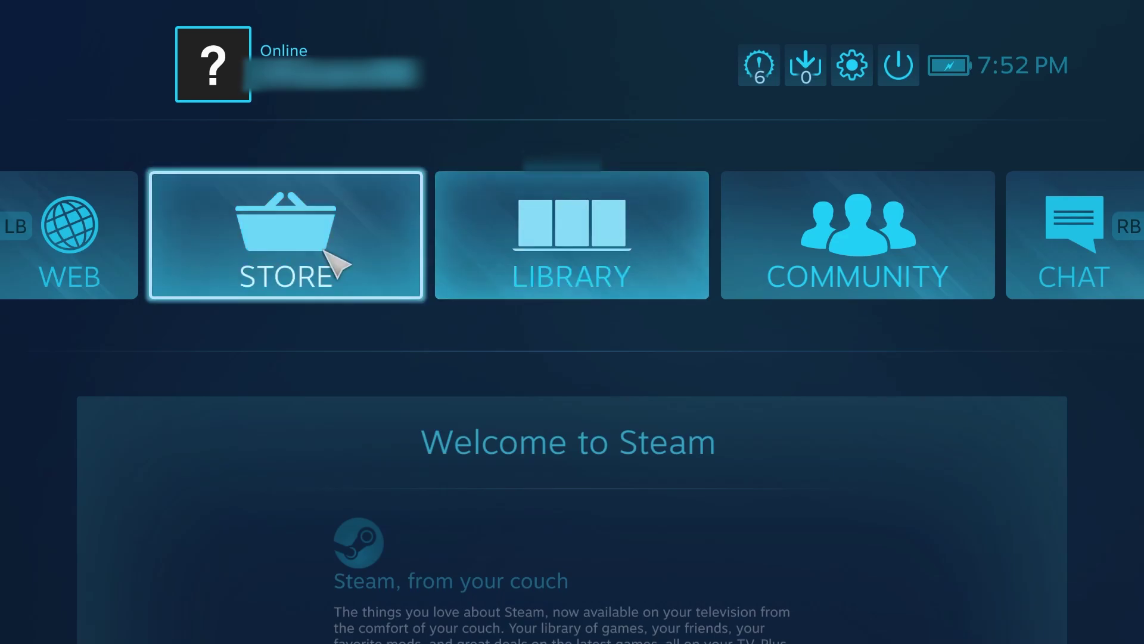
# Browse Store > Games > Free to Play and look over the listed titles, including PUBG.
pyautogui.click(280, 251)
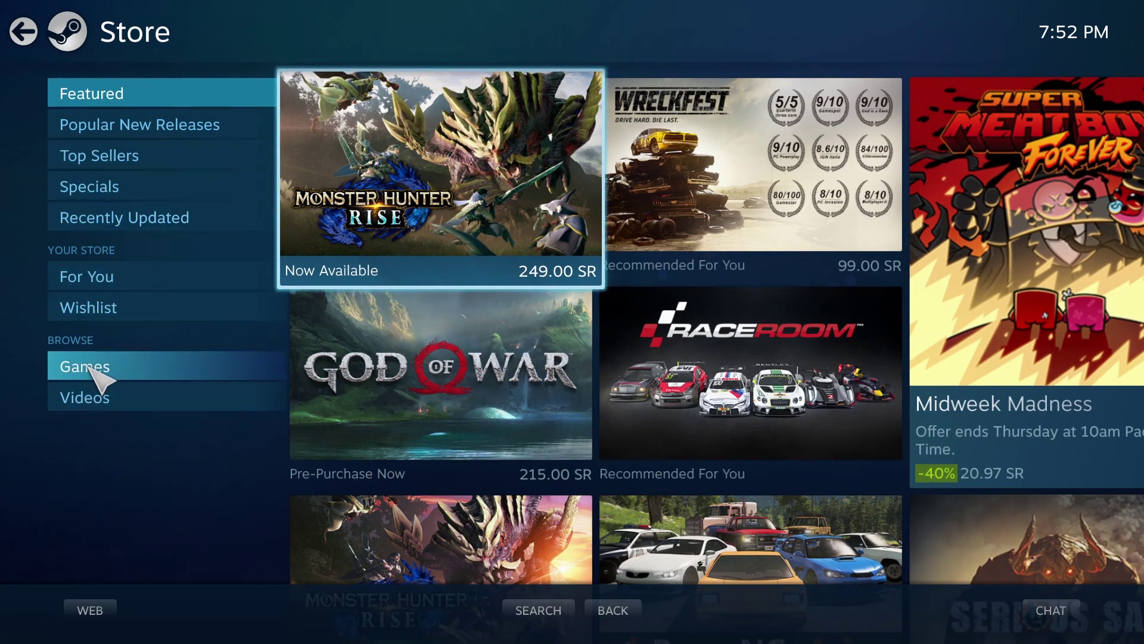
pyautogui.click(95, 374)
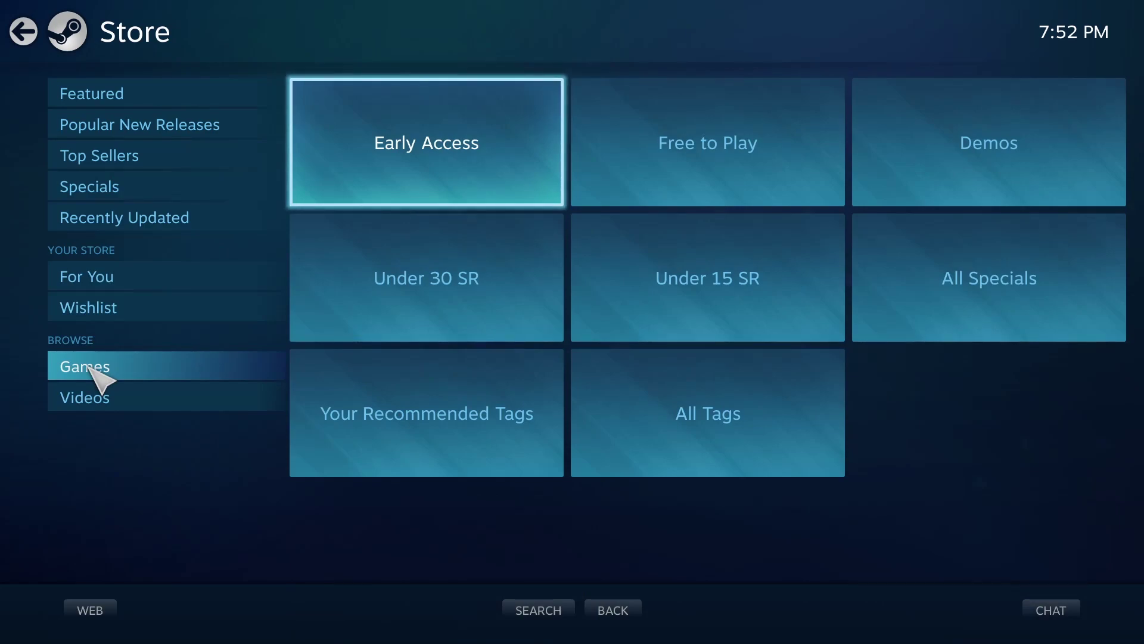
pyautogui.click(563, 160)
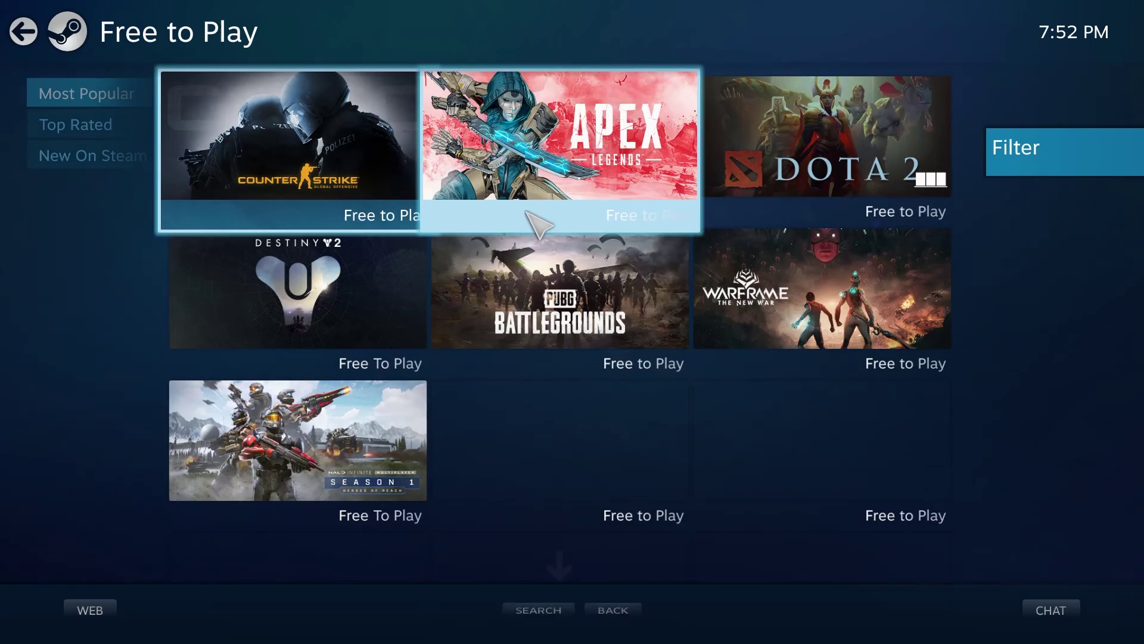
pyautogui.scroll(-8, 692, 372)
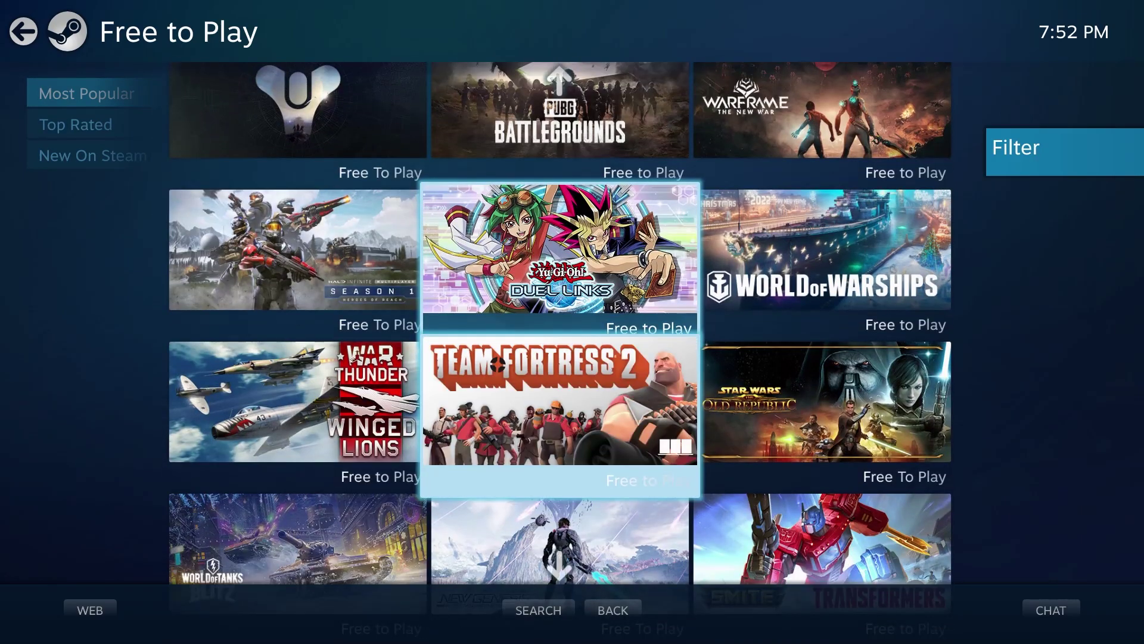
pyautogui.scroll(8, 508, 405)
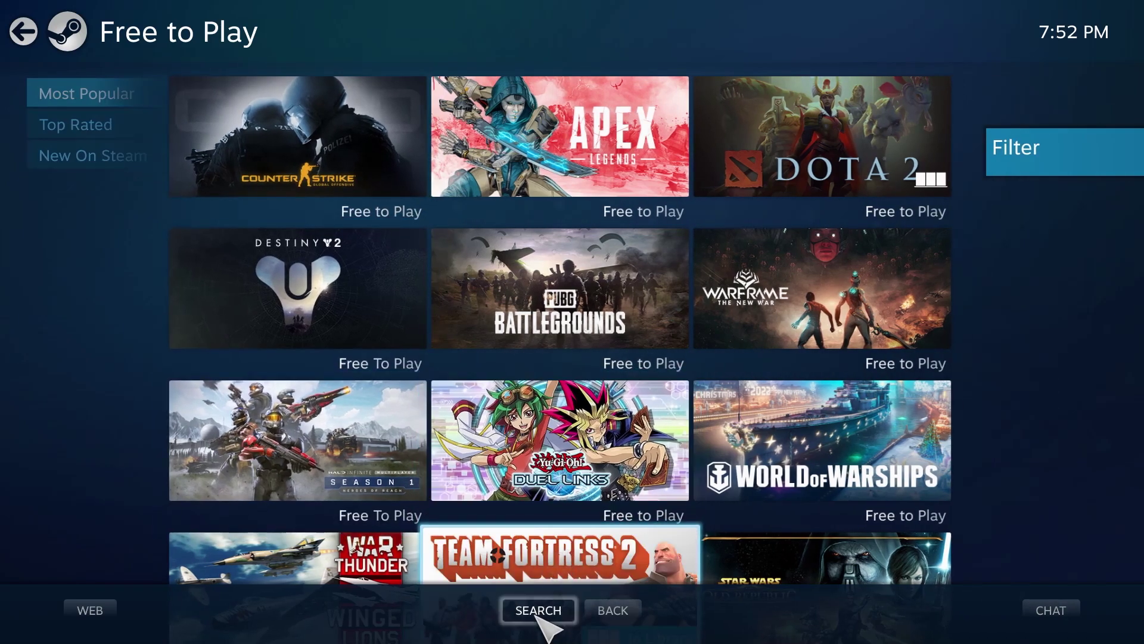
# Search the store for 'pubg' and open the PUBG: BATTLEGROUNDS page.
pyautogui.click(538, 609)
pyautogui.write('pubg')
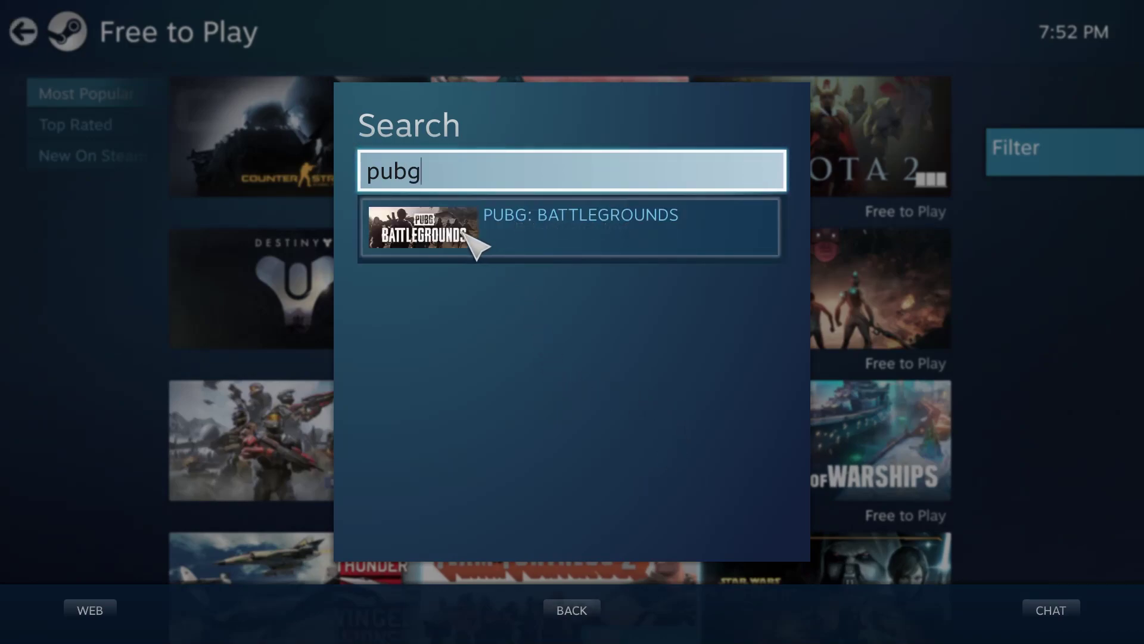
pyautogui.click(445, 238)
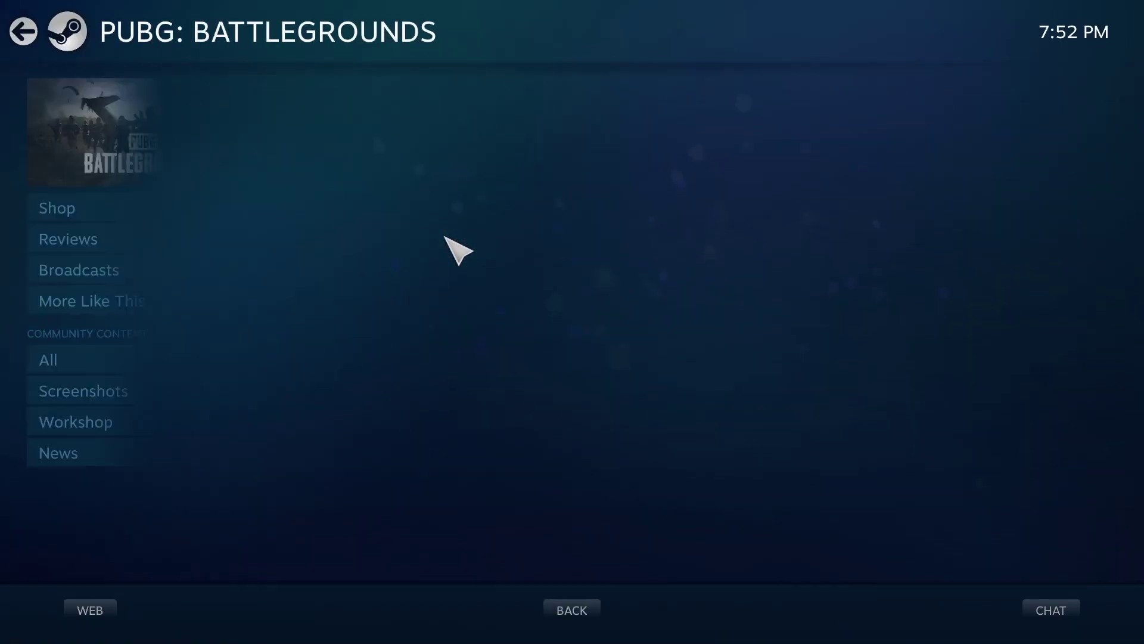
pyautogui.scroll(-3, 434, 472)
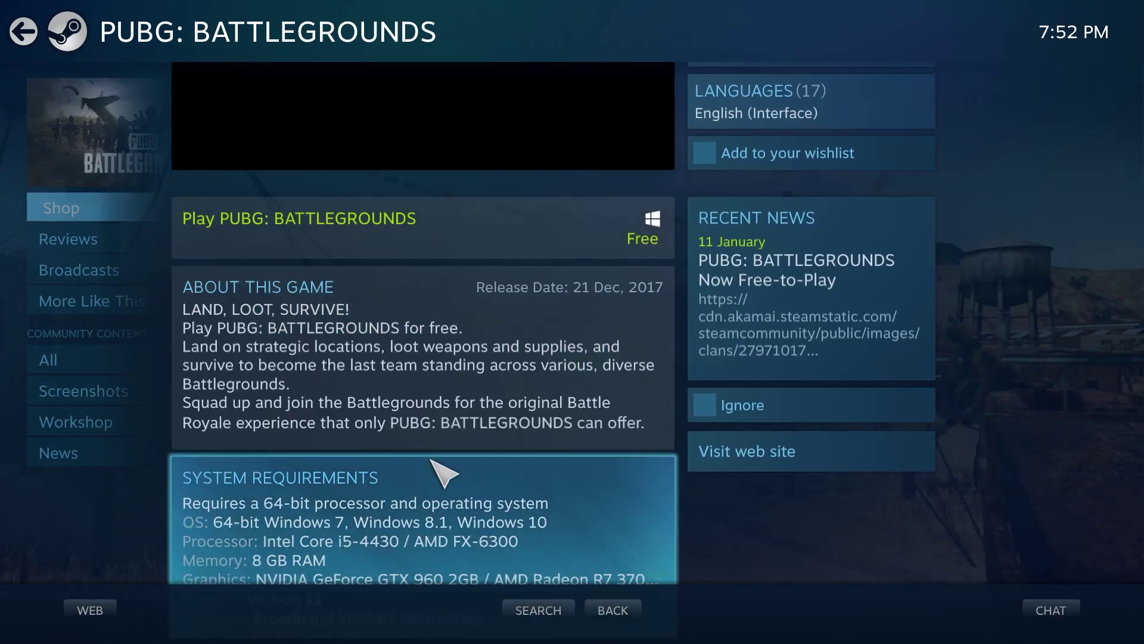
# Add PUBG to the library, install it accepting the licence, and check the download queue.
pyautogui.click(474, 238)
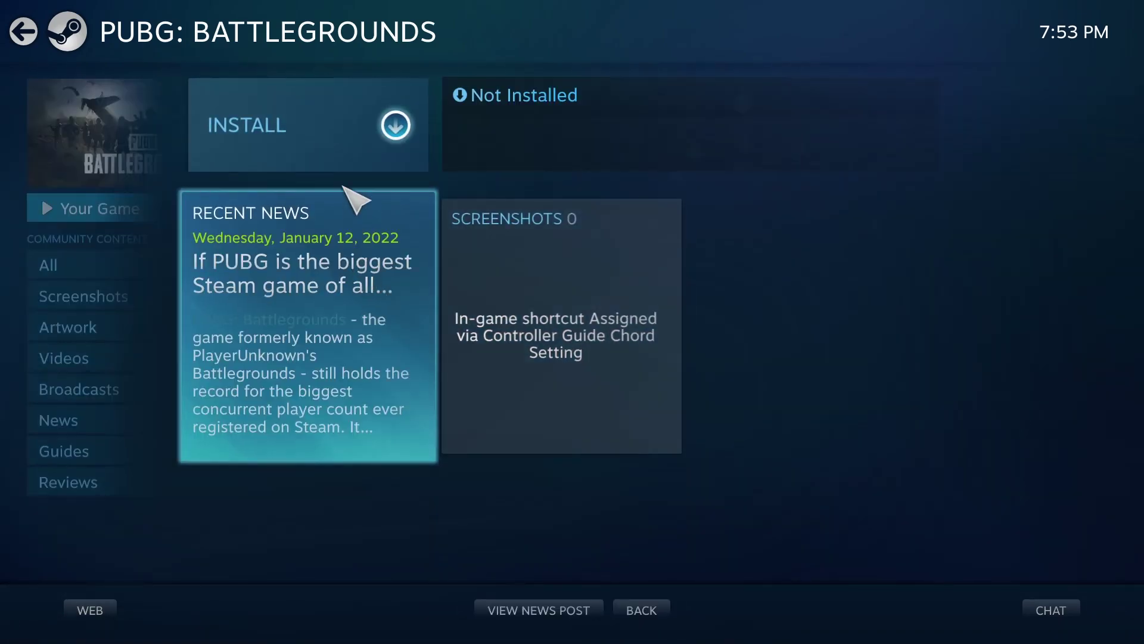
pyautogui.click(392, 137)
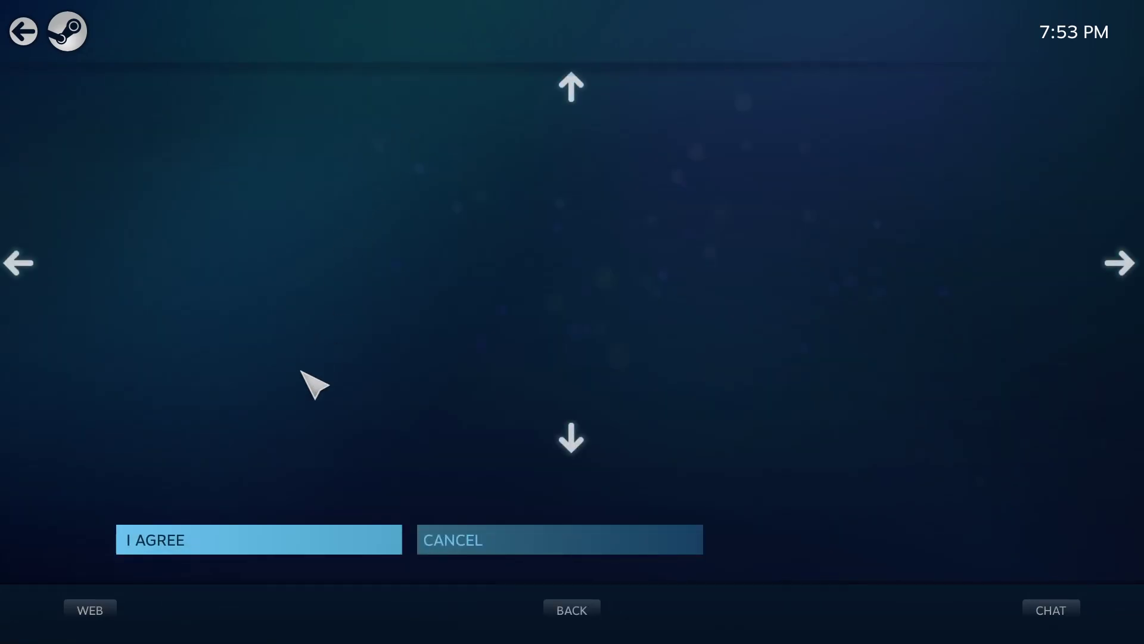
pyautogui.click(222, 538)
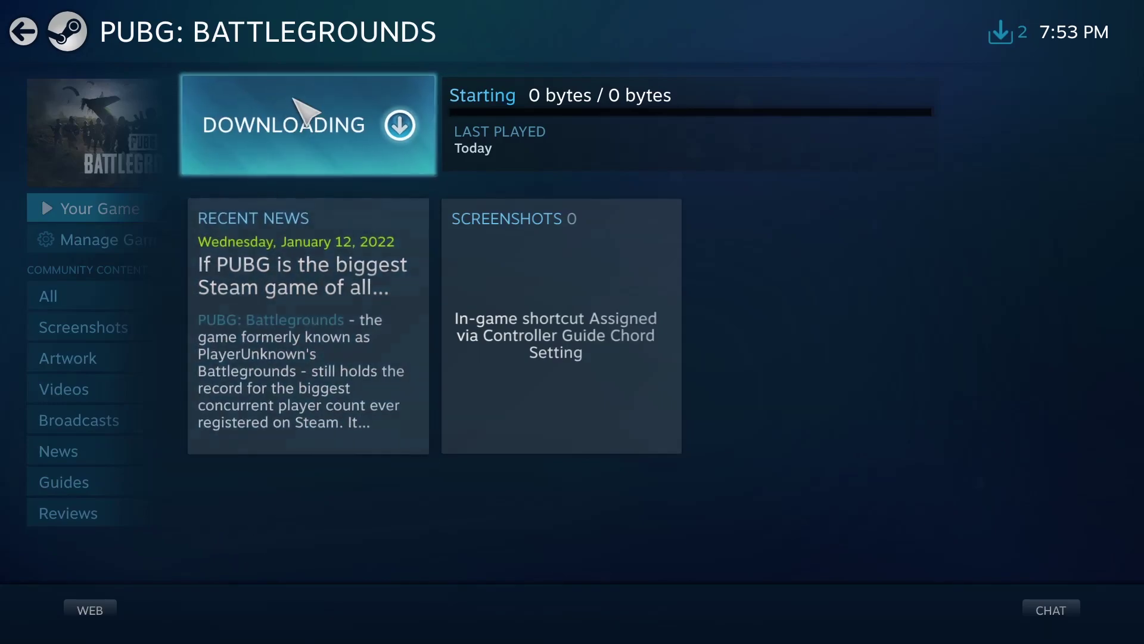
pyautogui.click(280, 146)
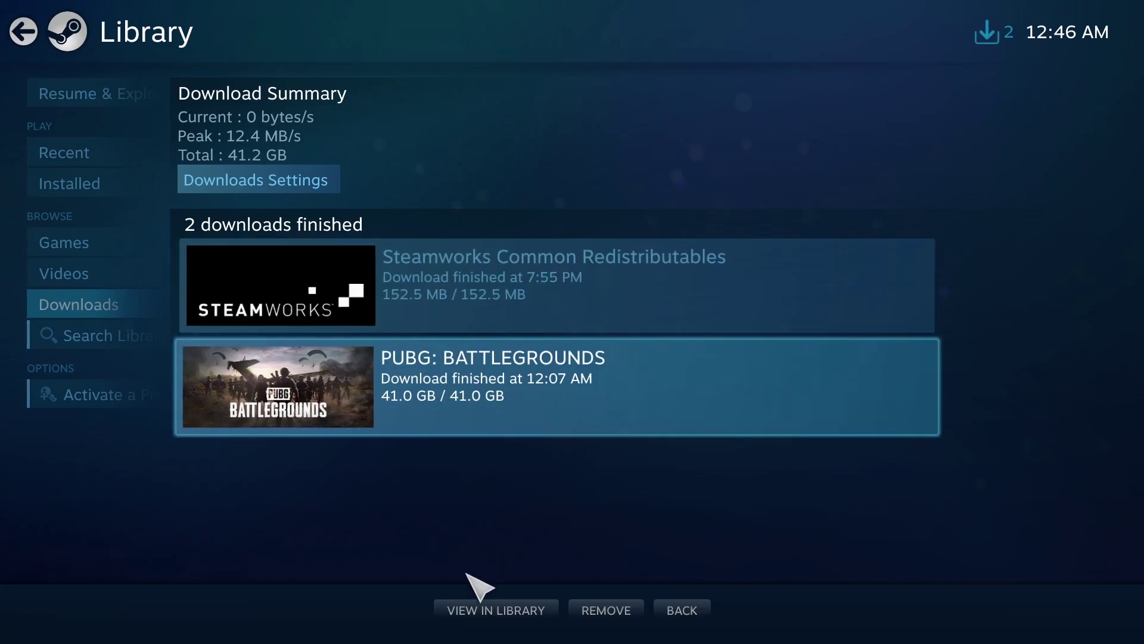
# Go from the finished PUBG download to its library page and start the game.
pyautogui.click(471, 611)
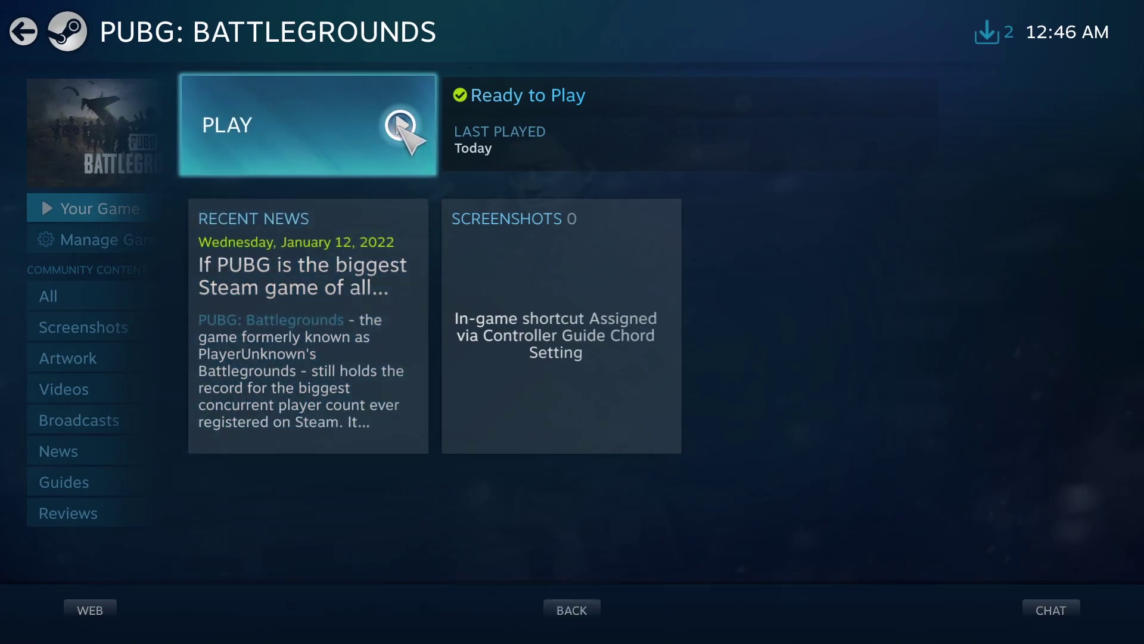
pyautogui.click(407, 132)
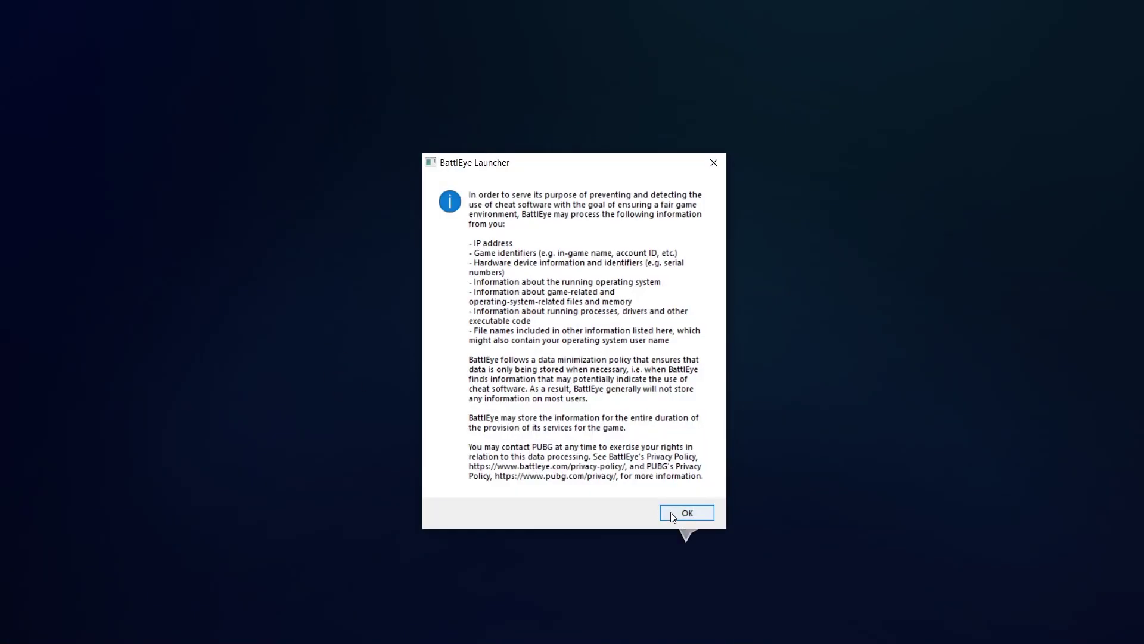
# Acknowledge the BattlEye data-processing notice and continue past the accepted terms and privacy policy.
pyautogui.click(673, 513)
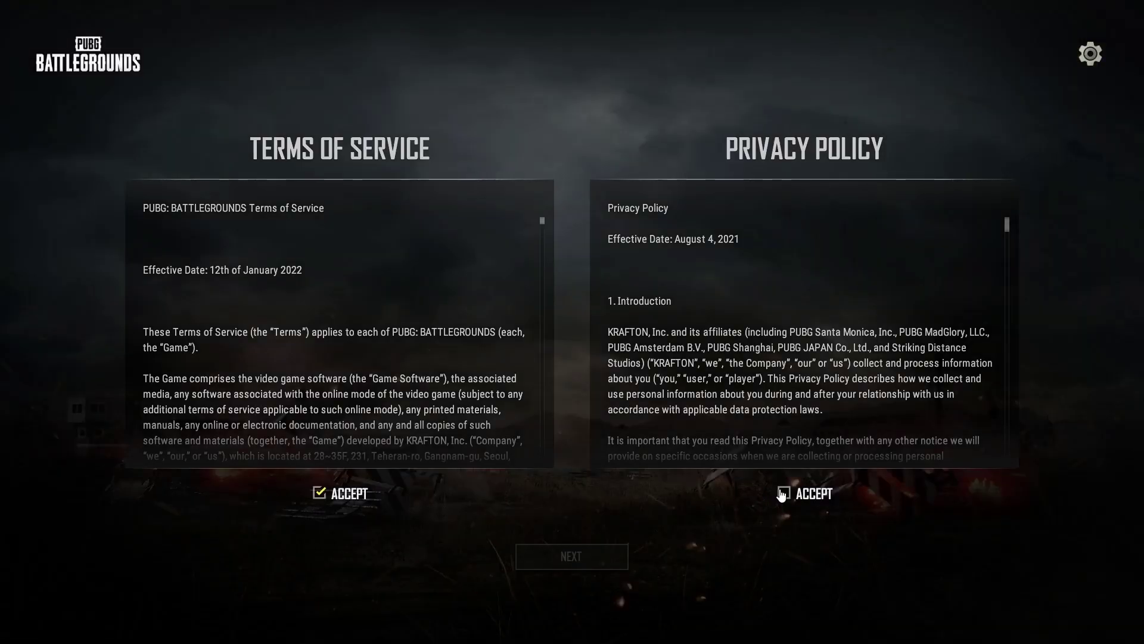
pyautogui.click(573, 558)
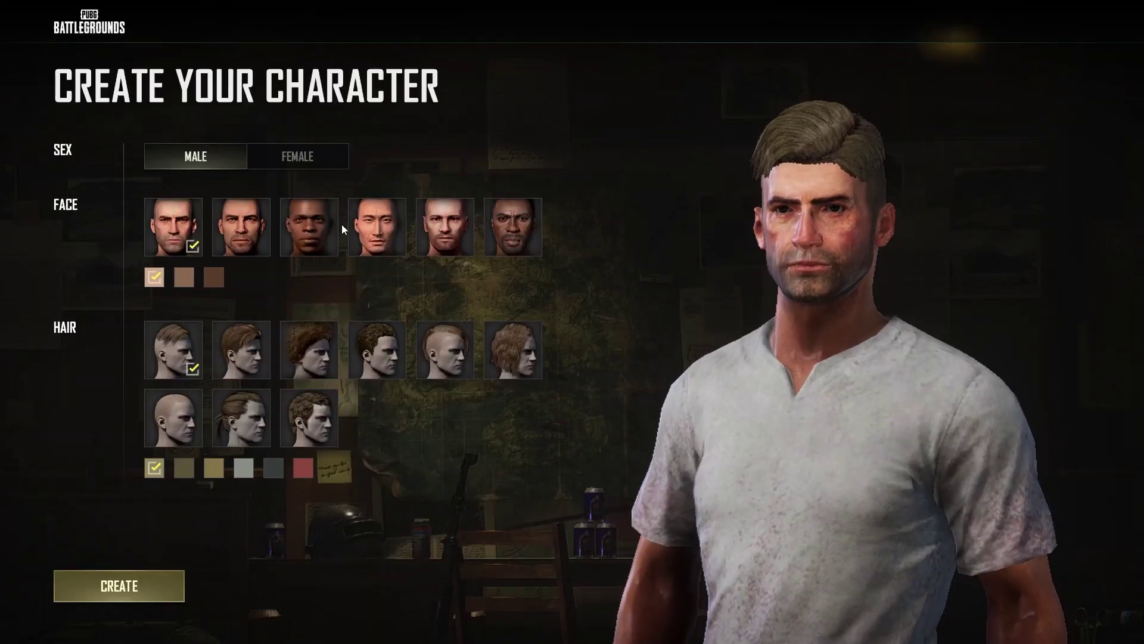
# After previewing female, other faces and hairstyles, set the character to male, sixth face, bald.
pyautogui.click(298, 156)
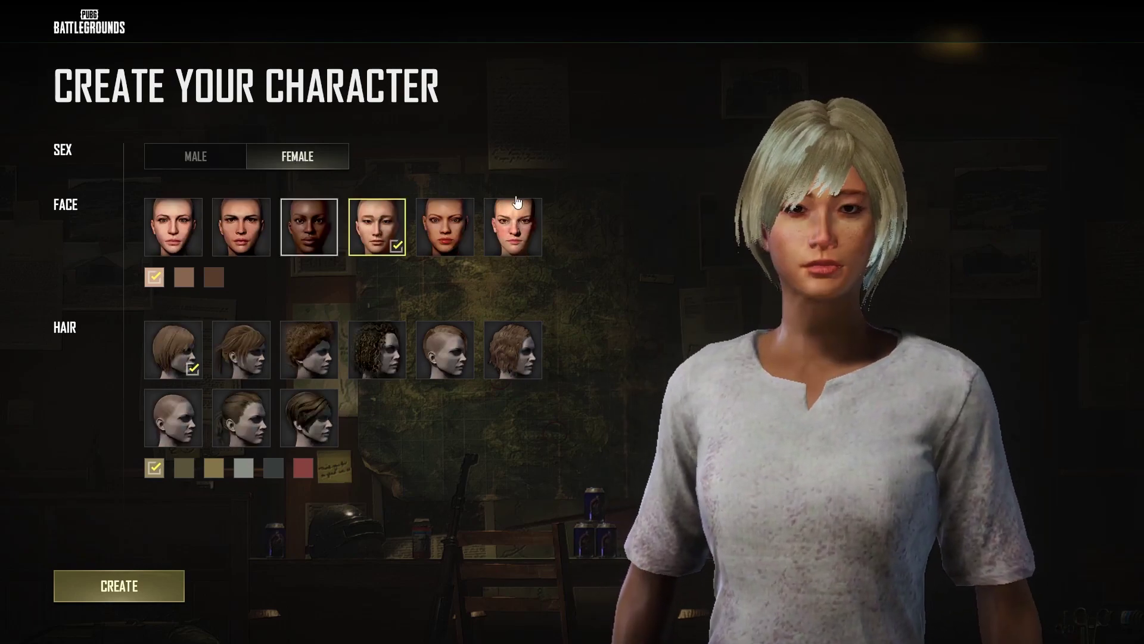
pyautogui.click(192, 154)
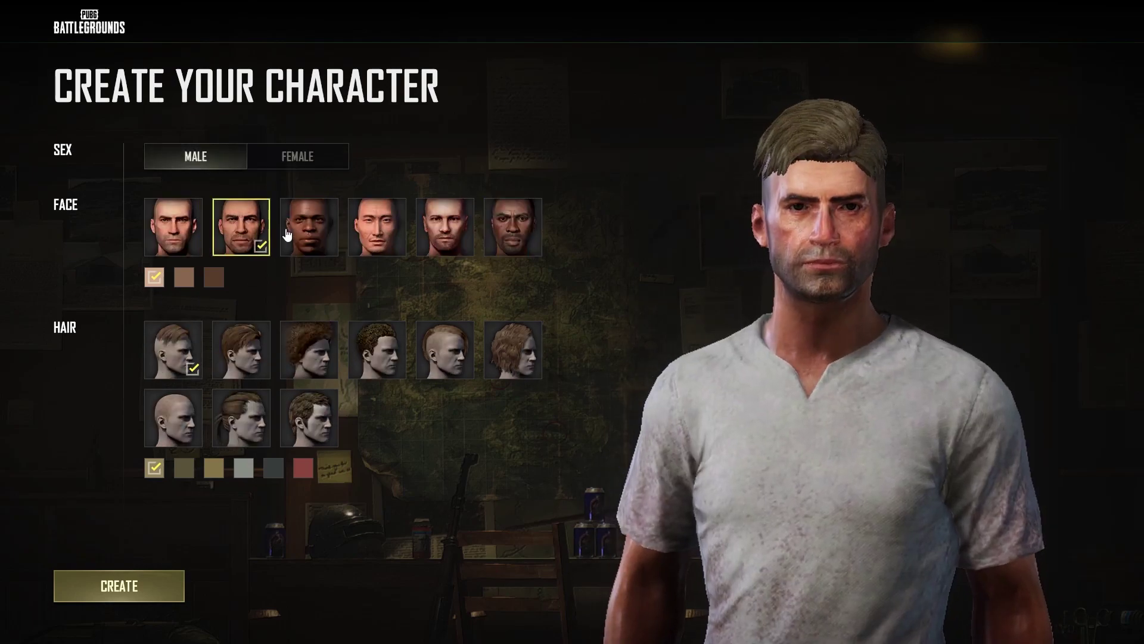
pyautogui.click(466, 230)
pyautogui.click(173, 226)
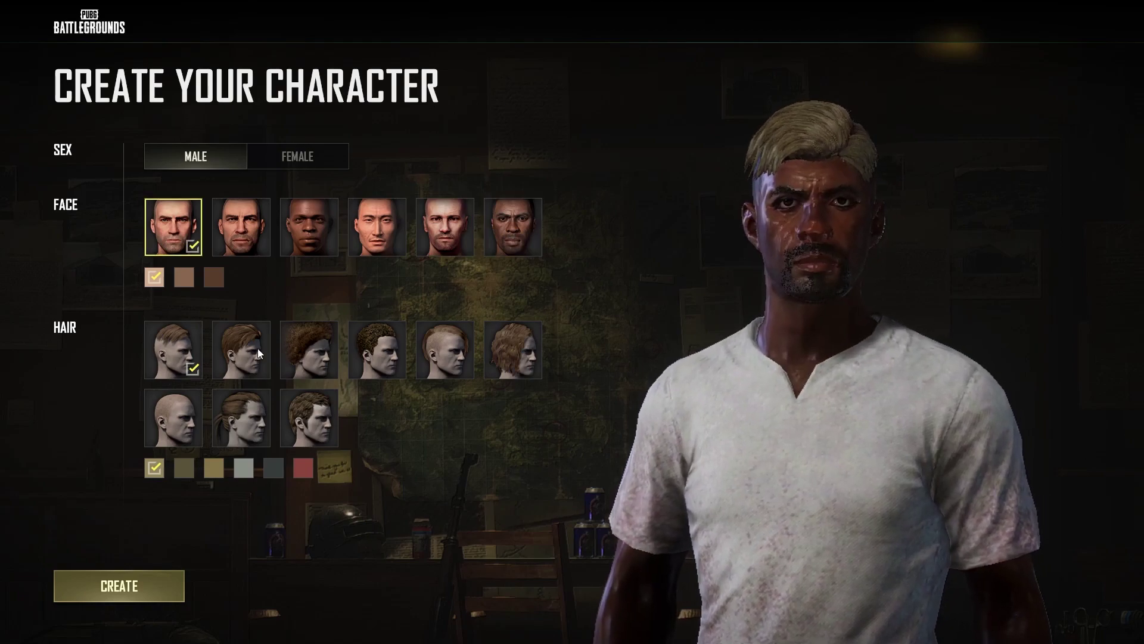
pyautogui.click(377, 349)
pyautogui.click(308, 347)
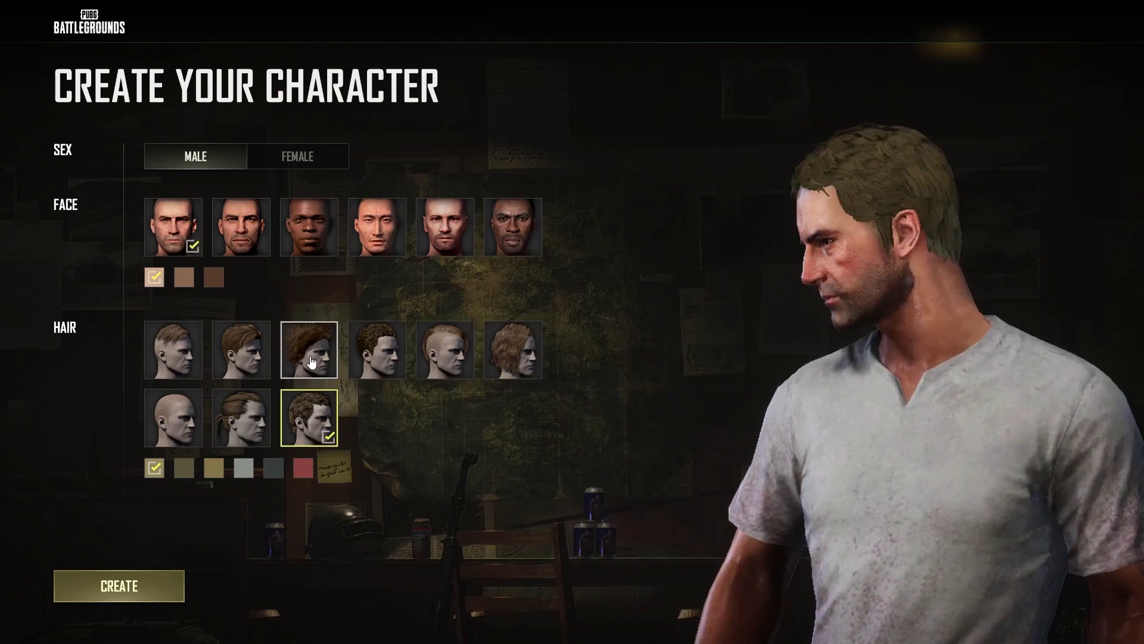
pyautogui.click(498, 242)
pyautogui.click(173, 417)
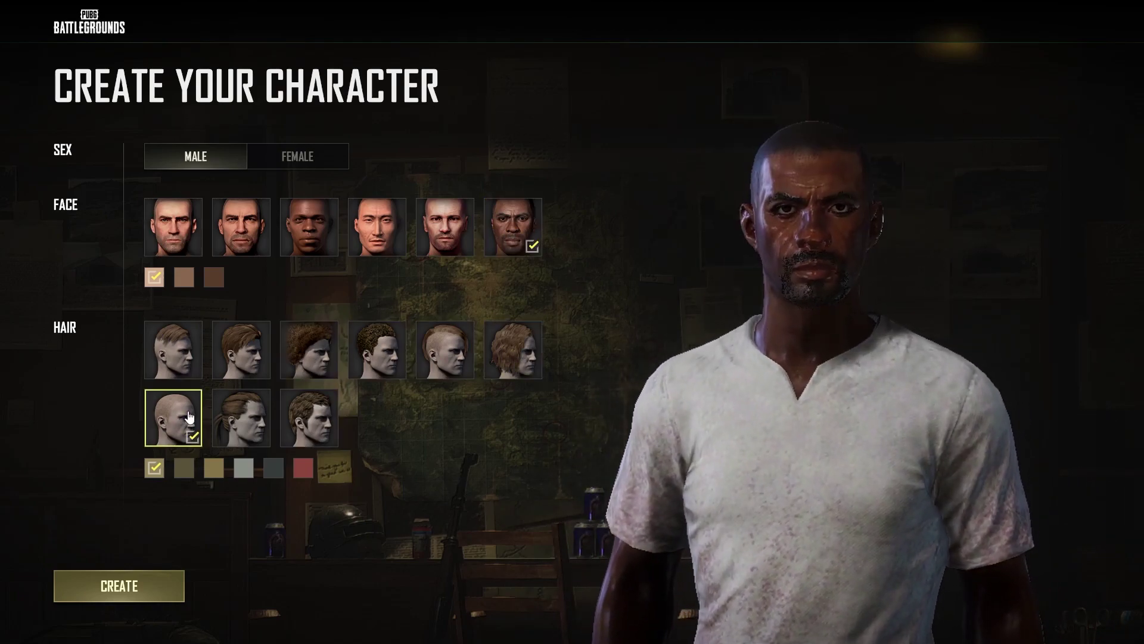
pyautogui.click(109, 586)
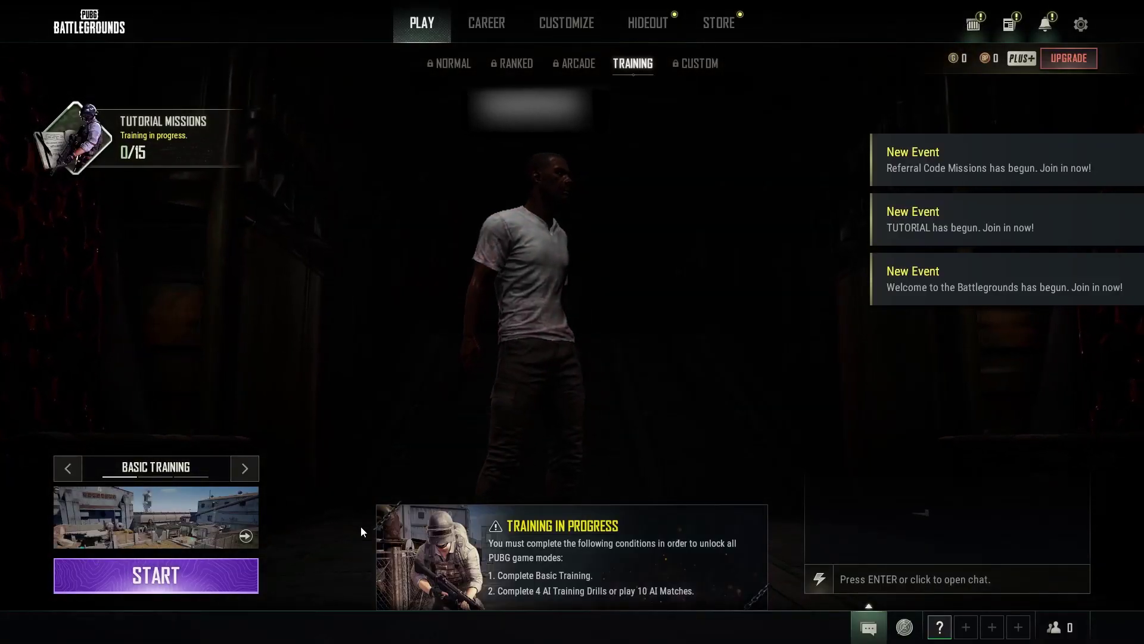